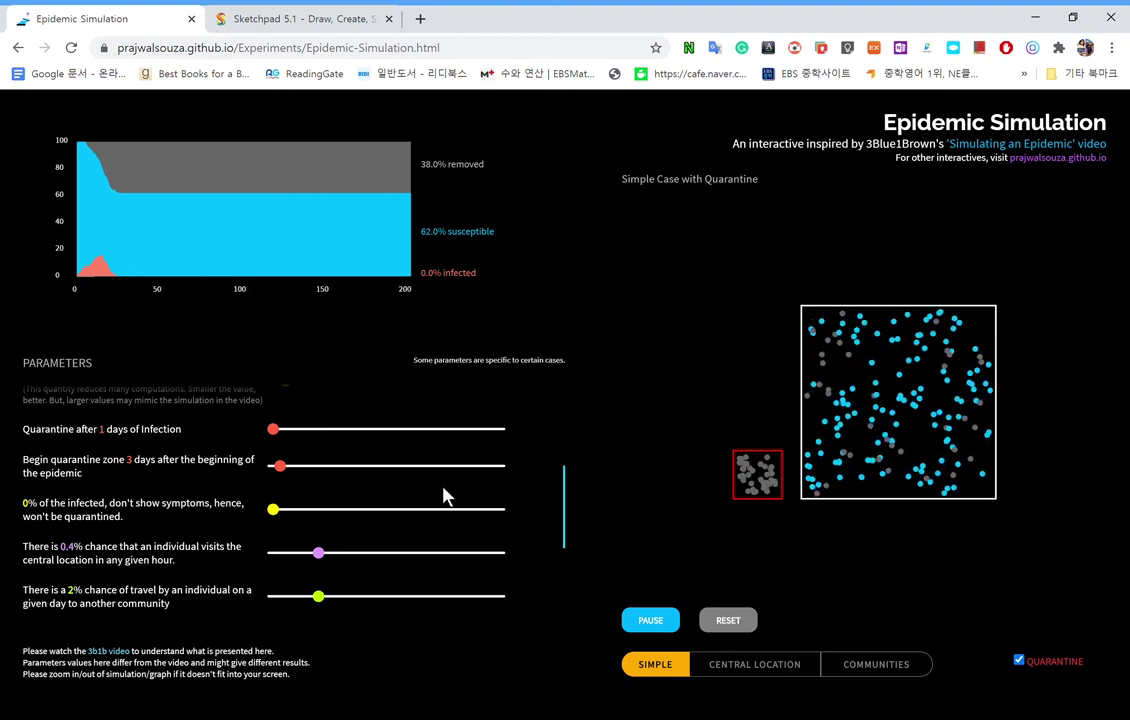
Set the epidemic simulation's speed to 20 days per second and its frame rate to 10
scroll(444, 495, down, 3)
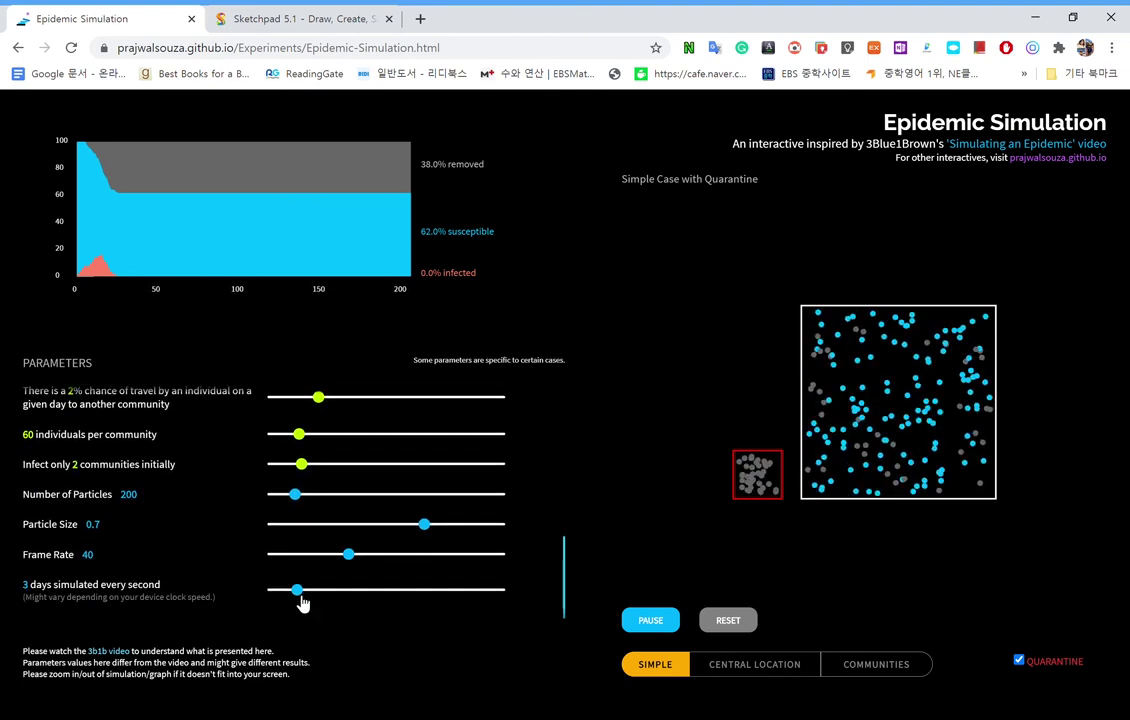
drag(297, 589, 585, 532)
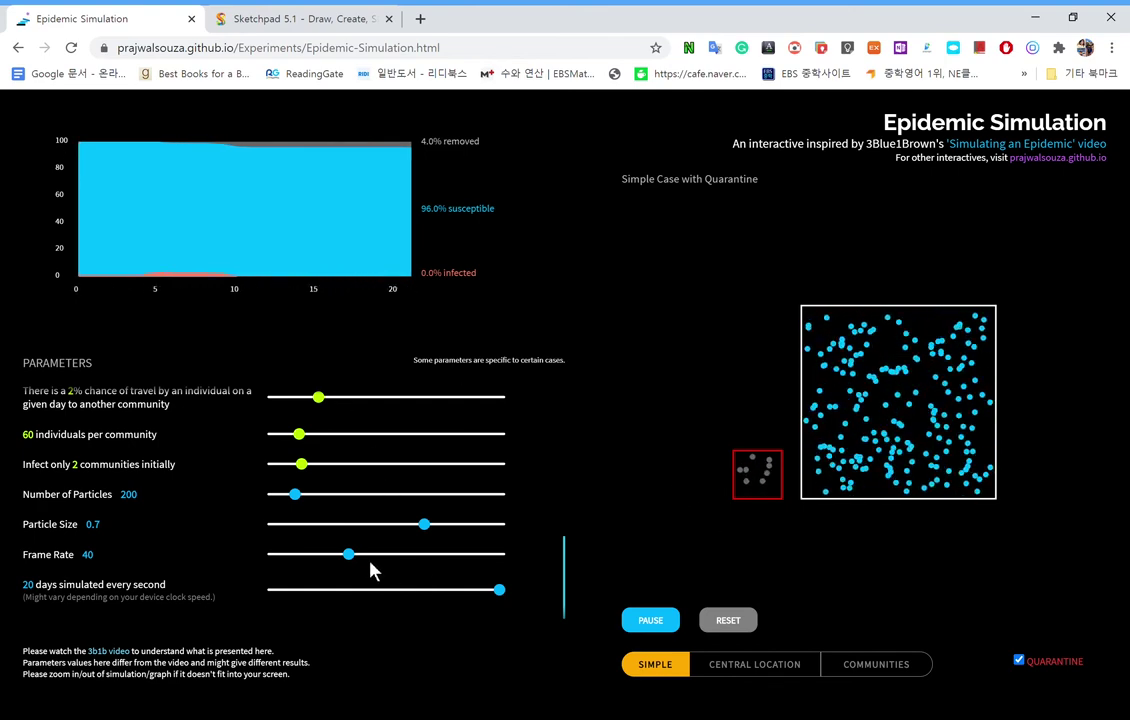
drag(350, 556, 270, 558)
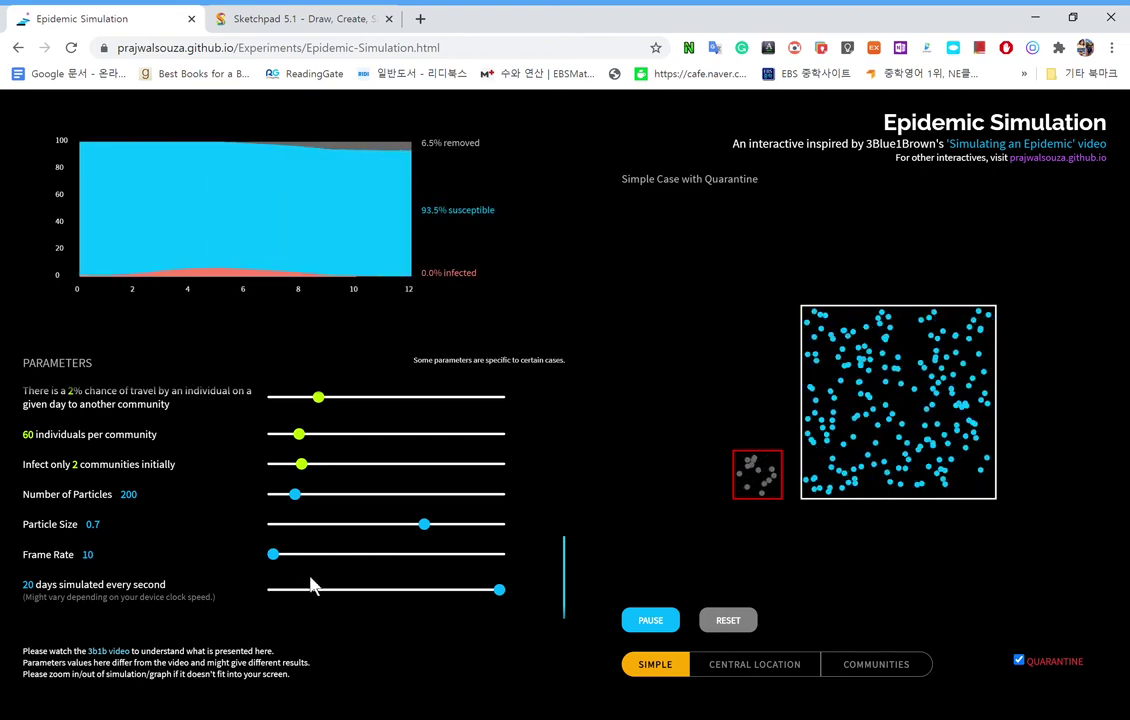
Raise the simulation's frame rate to 22, followed by 100
triple_click(280, 557)
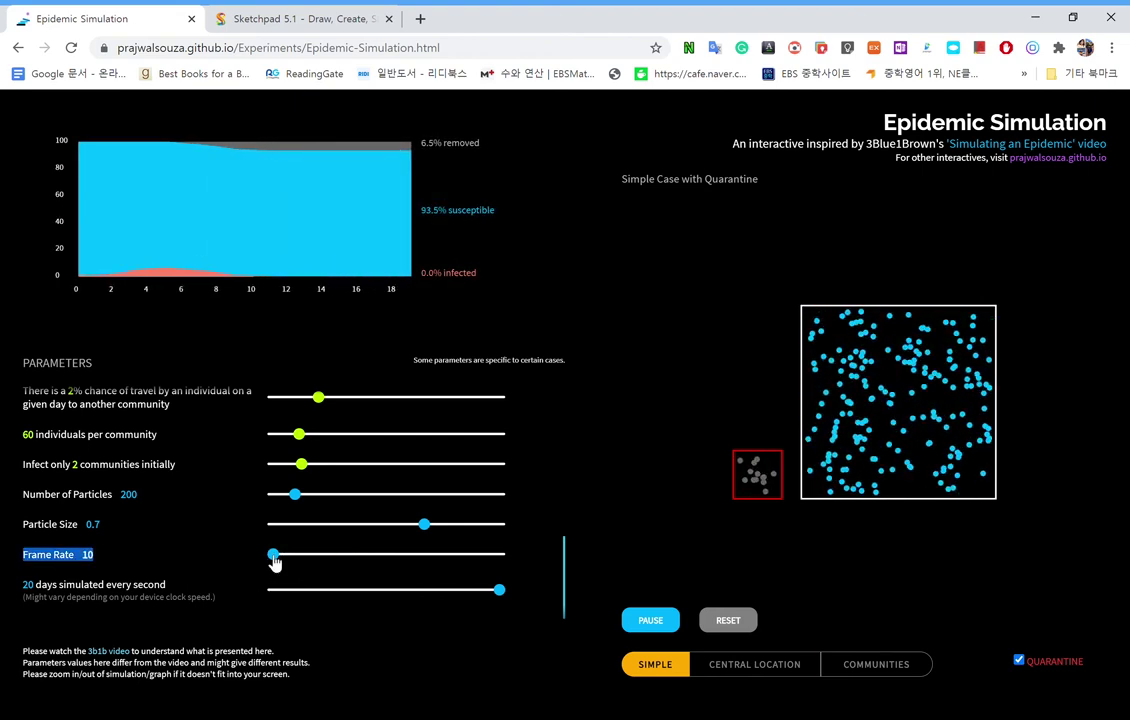
drag(282, 557, 312, 555)
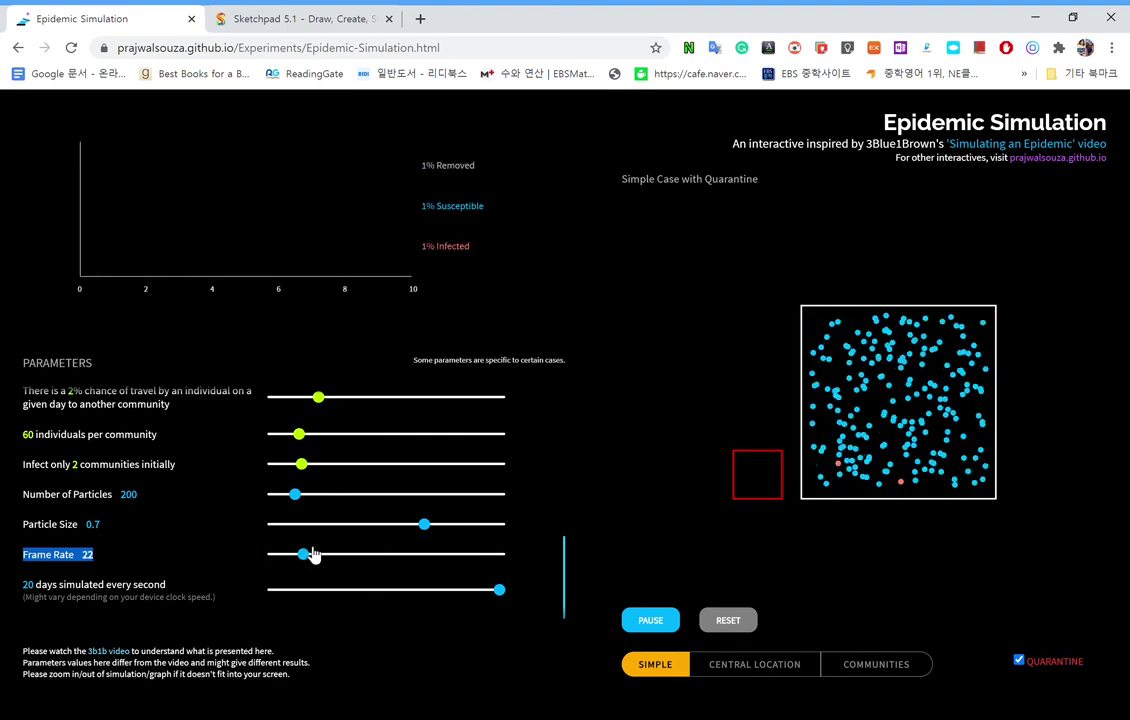
drag(528, 530, 545, 540)
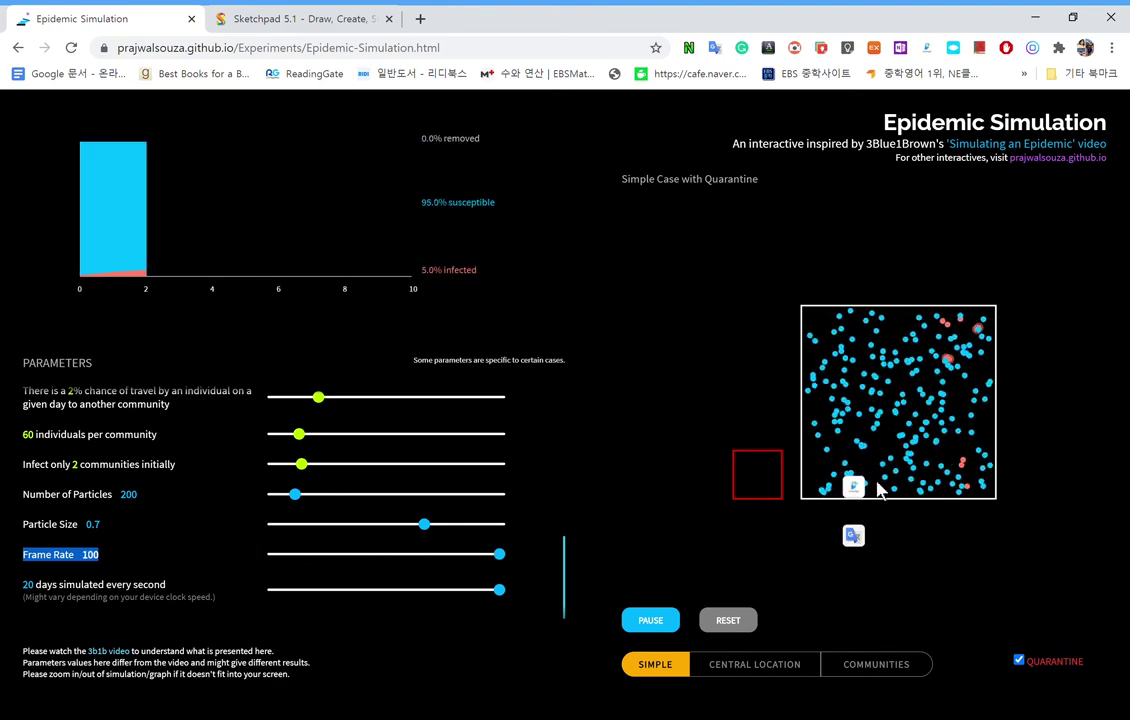
Set the simulation's frame rate to 26 and its speed to 1 day simulated every second
click(393, 556)
drag(396, 567, 320, 608)
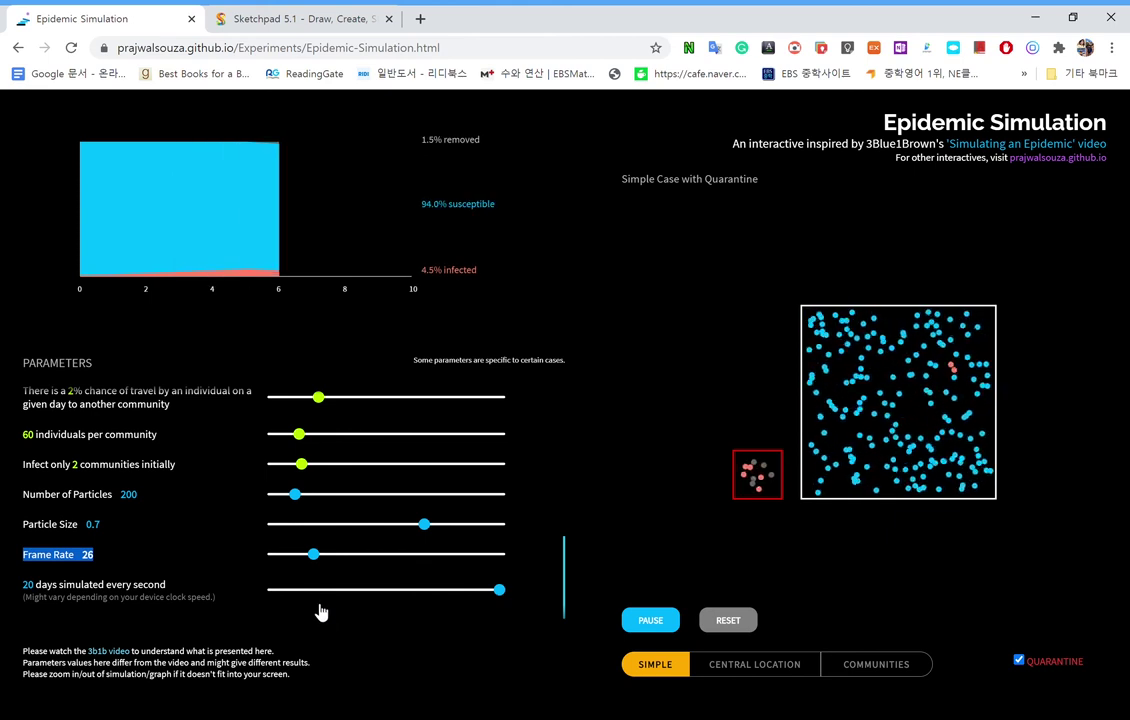
click(297, 591)
drag(297, 591, 128, 660)
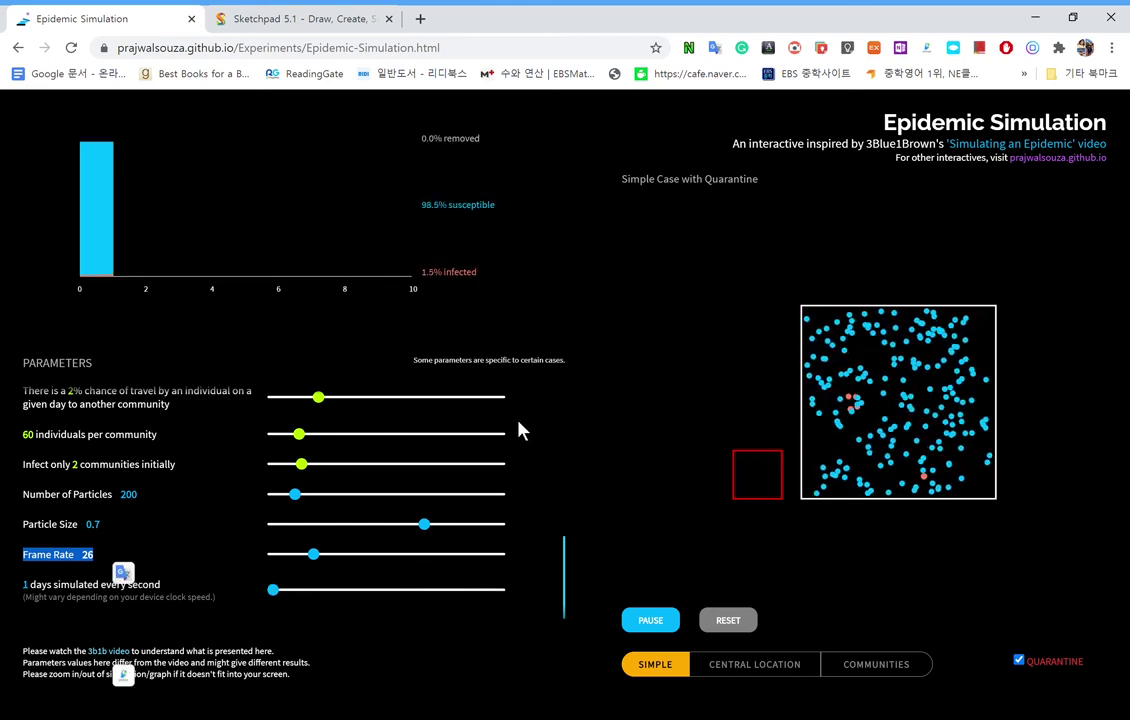
Switch to the open Sketchpad page and choose the Tile Brush as the drawing brush
click(279, 20)
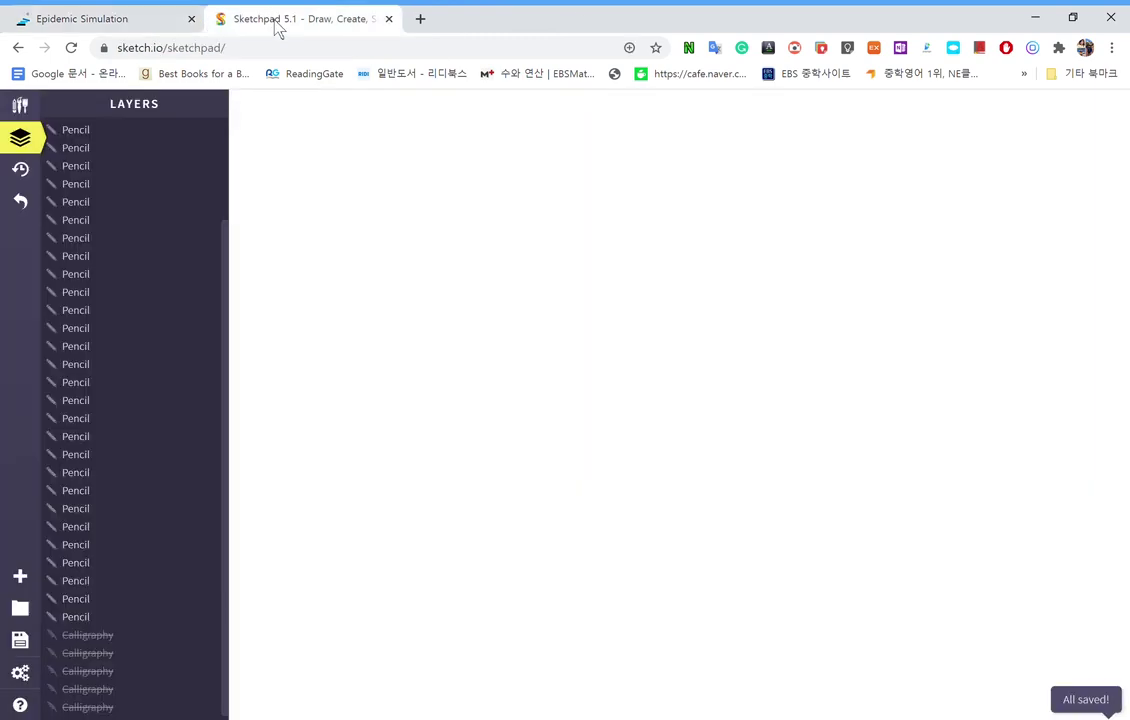
click(20, 104)
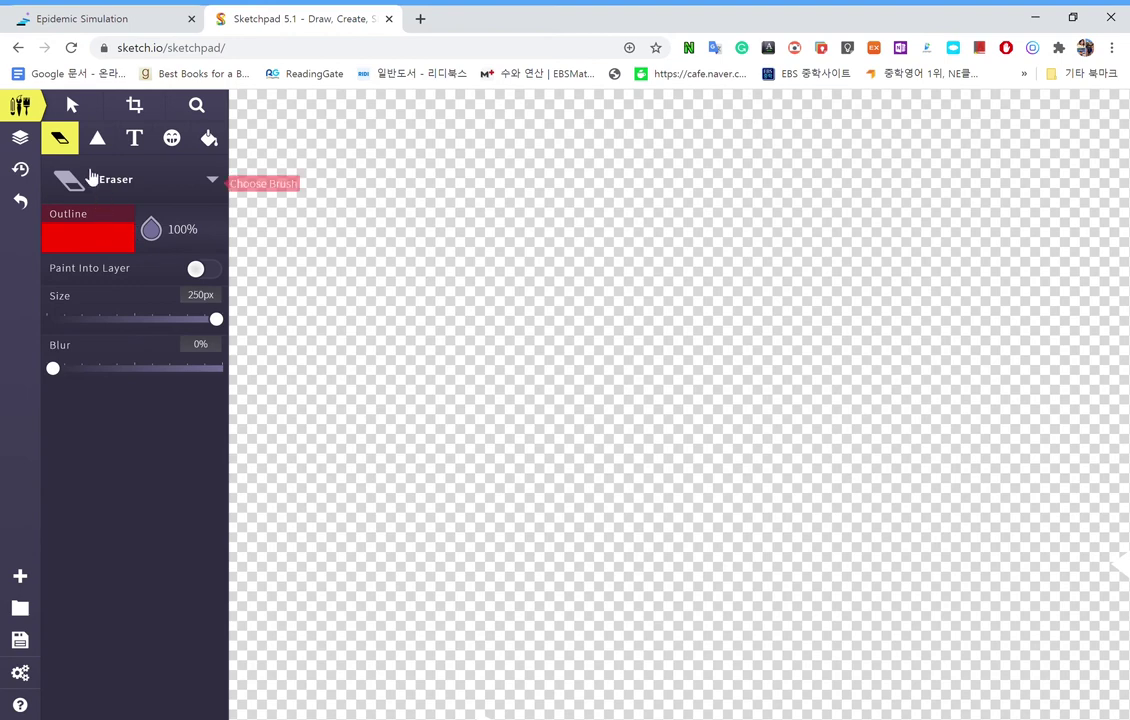
click(212, 179)
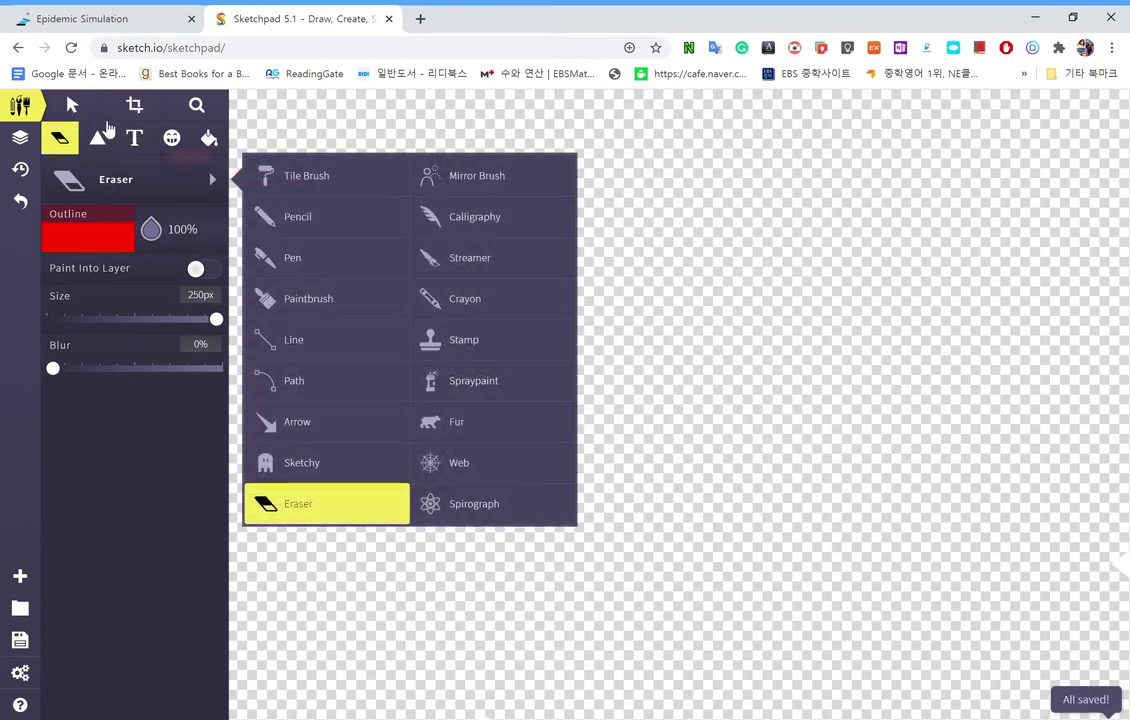
click(292, 188)
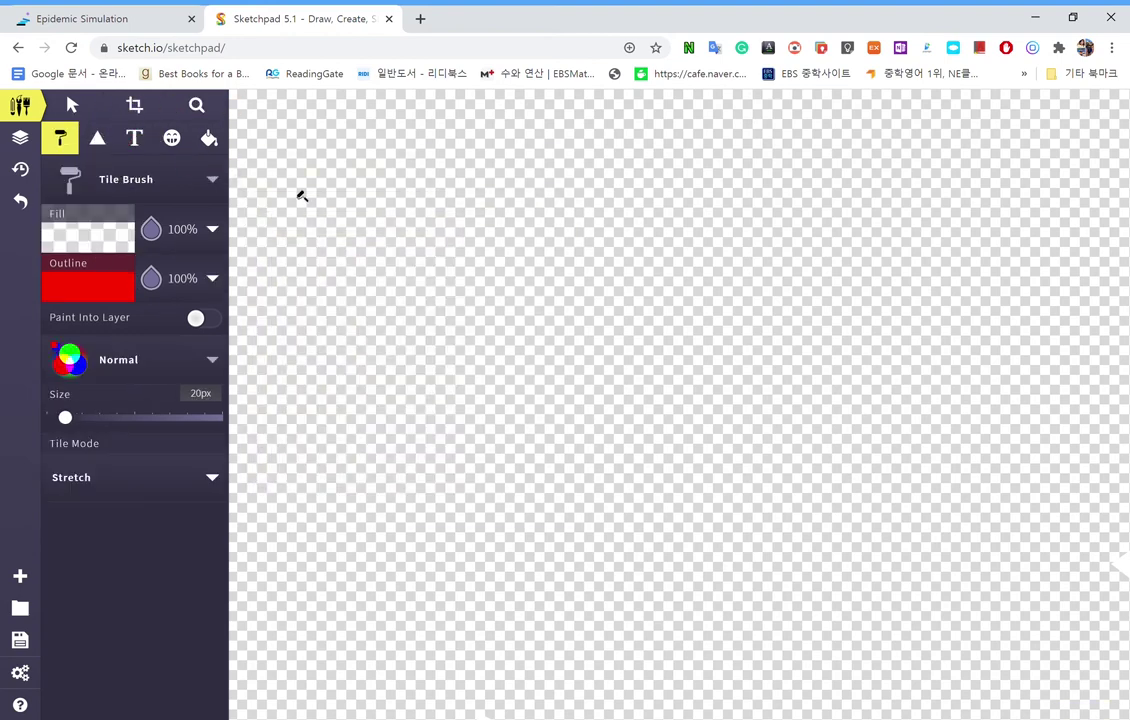
Scribble several large overlapping red strokes across the canvas with the 20 px Tile Brush in Stretch mode
mouse_move(461, 222)
mouse_down()
mouse_move(827, 356)
mouse_move(802, 240)
mouse_move(855, 415)
mouse_up()
mouse_move(848, 524)
mouse_down()
mouse_move(646, 434)
mouse_move(454, 454)
mouse_move(701, 285)
mouse_move(388, 300)
mouse_up()
mouse_move(674, 461)
mouse_down()
mouse_move(441, 512)
mouse_move(38, 265)
mouse_up()
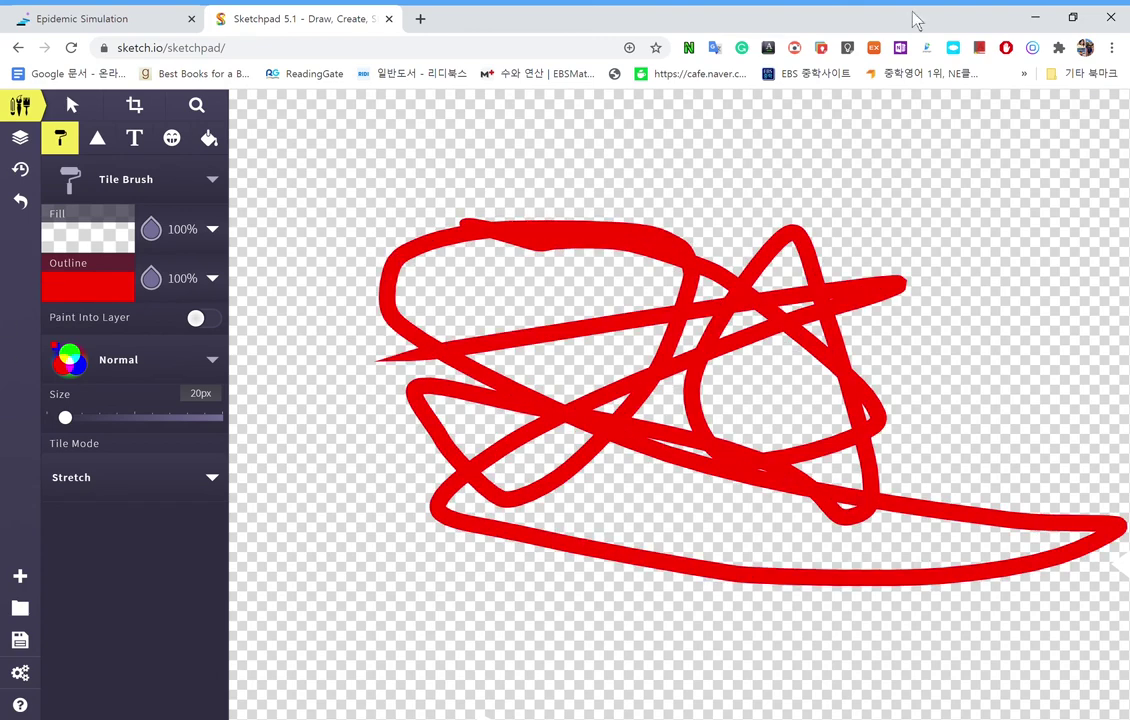
drag(643, 294, 648, 288)
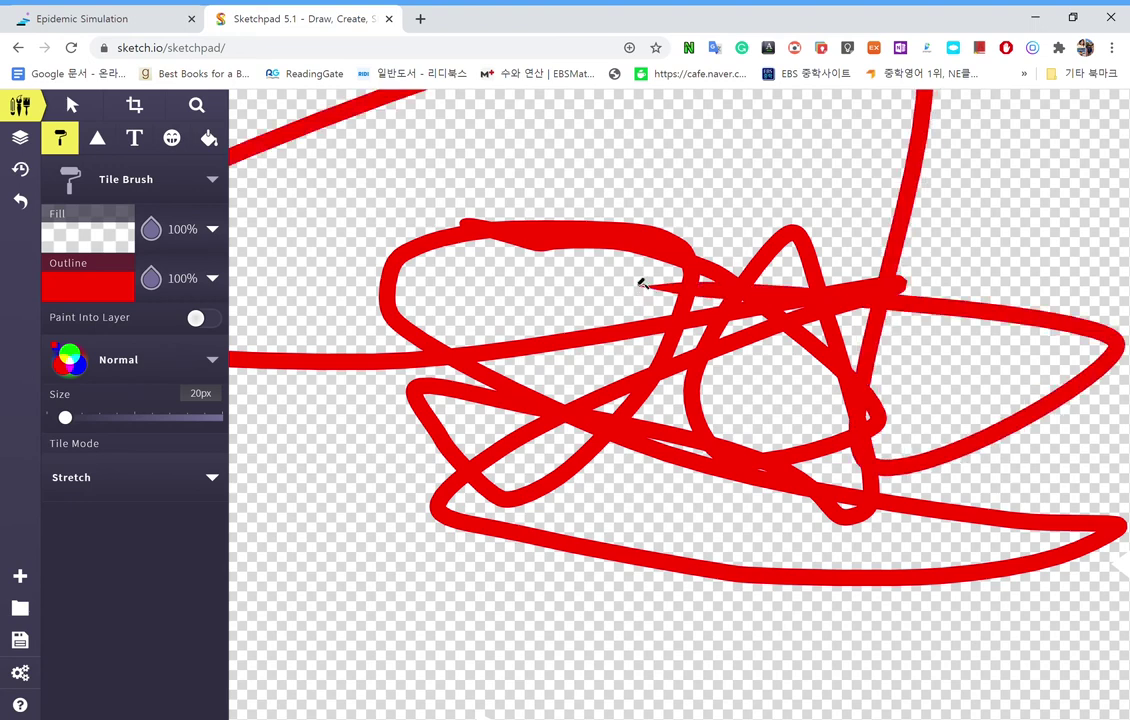
drag(540, 155, 556, 203)
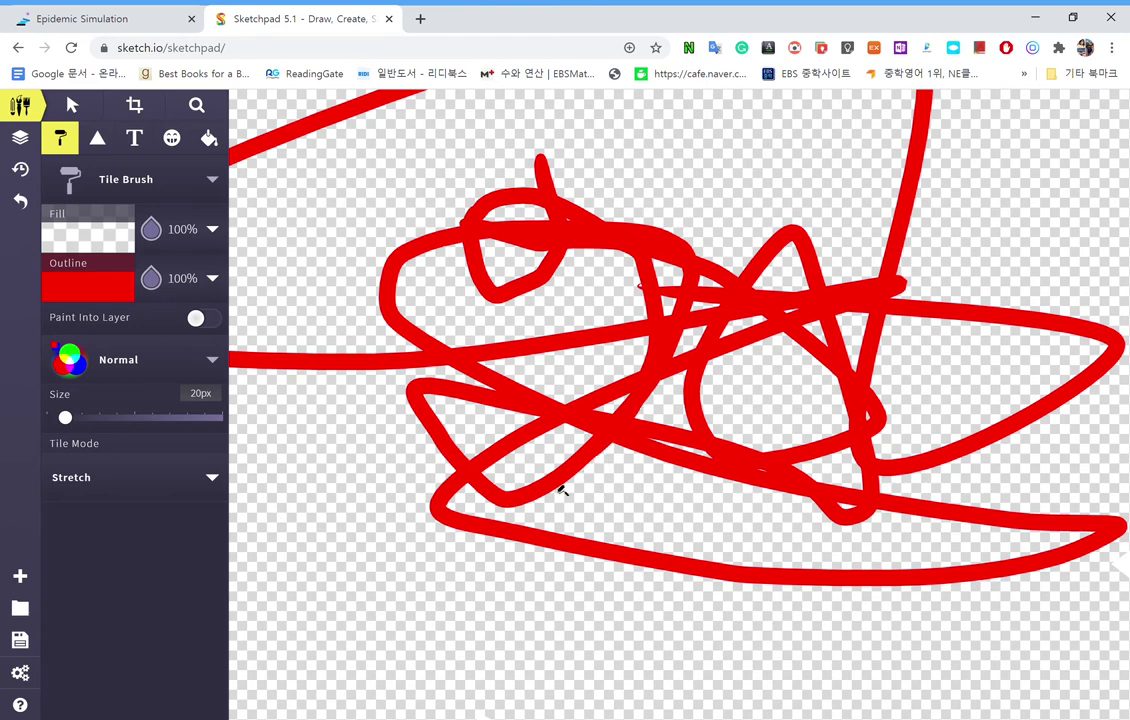
mouse_move(502, 648)
mouse_down()
mouse_move(580, 688)
mouse_move(1043, 694)
mouse_up()
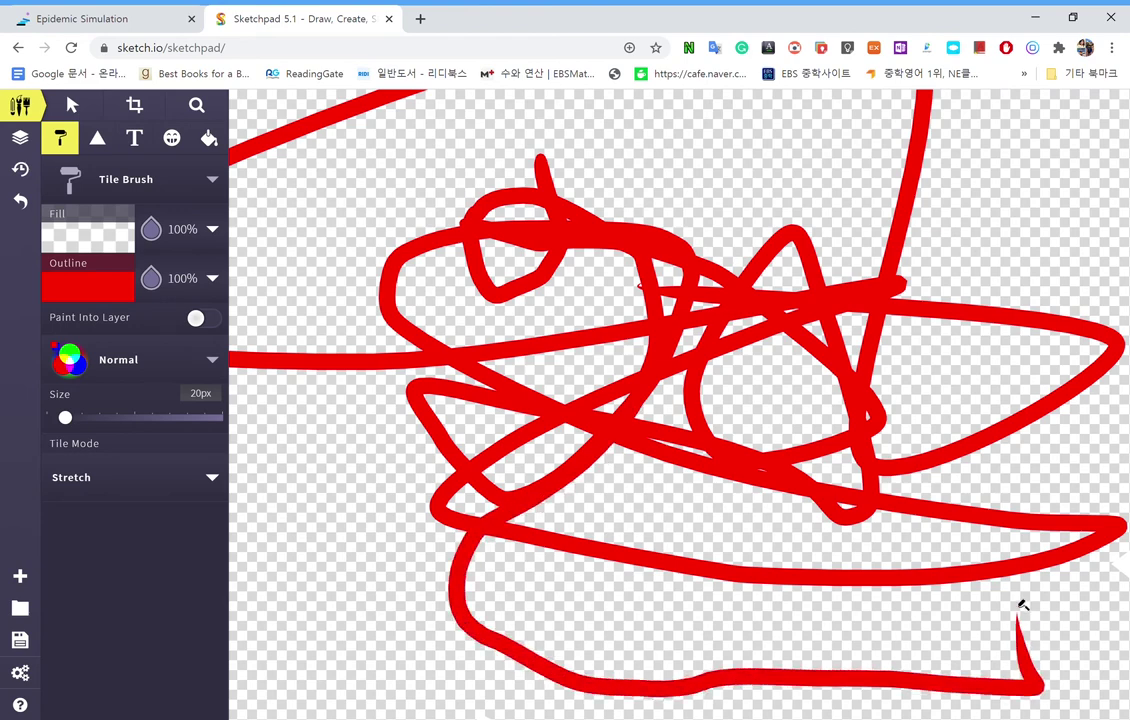
mouse_move(978, 560)
mouse_down()
mouse_move(800, 538)
mouse_move(466, 533)
mouse_move(272, 403)
mouse_up()
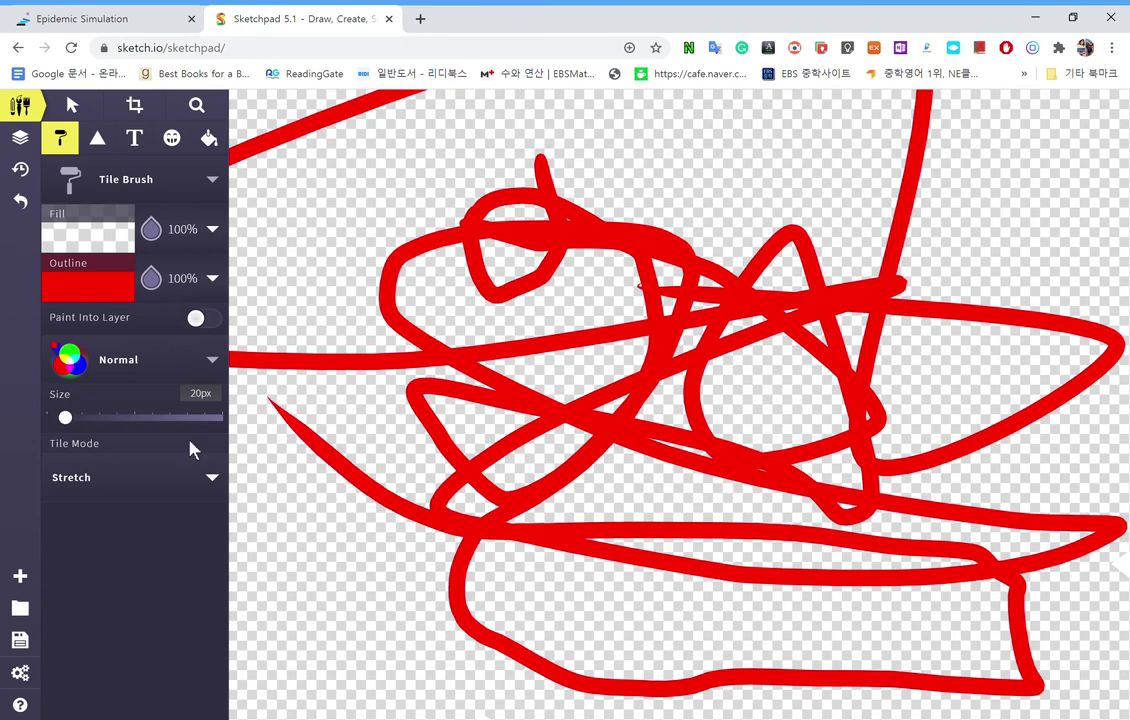
Set the Tile Brush's tile mode to Mirrored Repeat and scribble a looping red stroke over the drawing
click(177, 484)
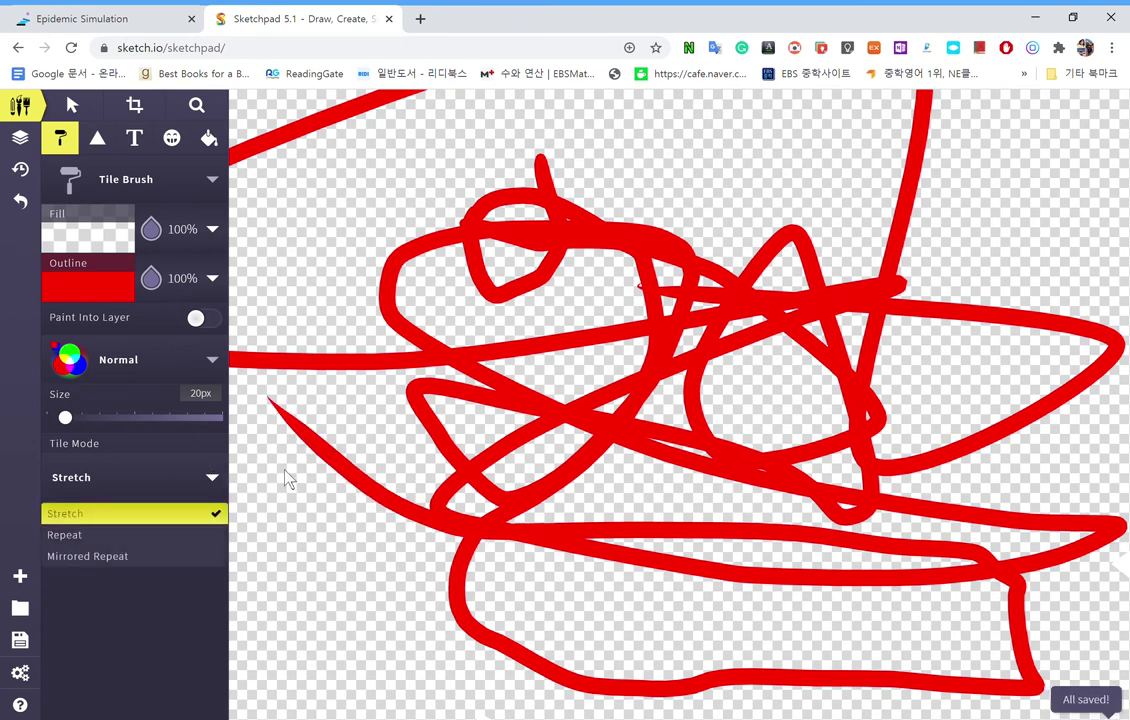
click(178, 556)
mouse_move(363, 267)
mouse_down()
mouse_move(377, 325)
mouse_move(543, 419)
mouse_move(739, 379)
mouse_move(620, 282)
mouse_move(355, 280)
mouse_move(494, 495)
mouse_move(347, 541)
mouse_up()
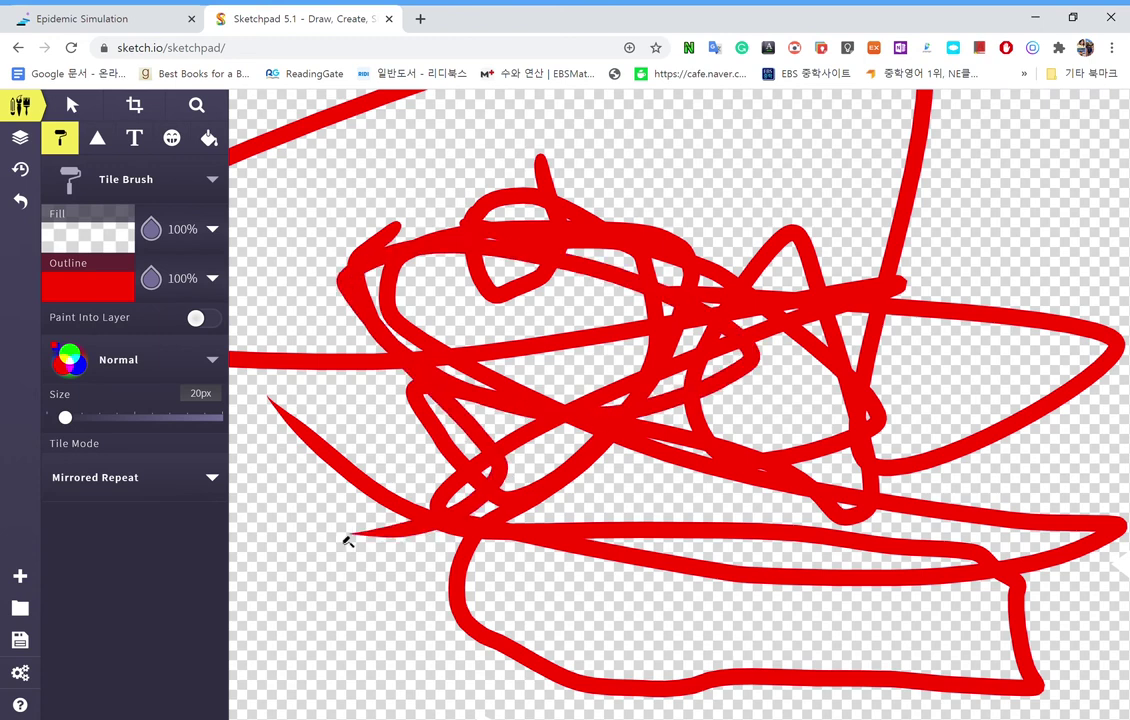
Set the Tile Brush's tile mode to Repeat and scribble more red strokes across the canvas
click(185, 478)
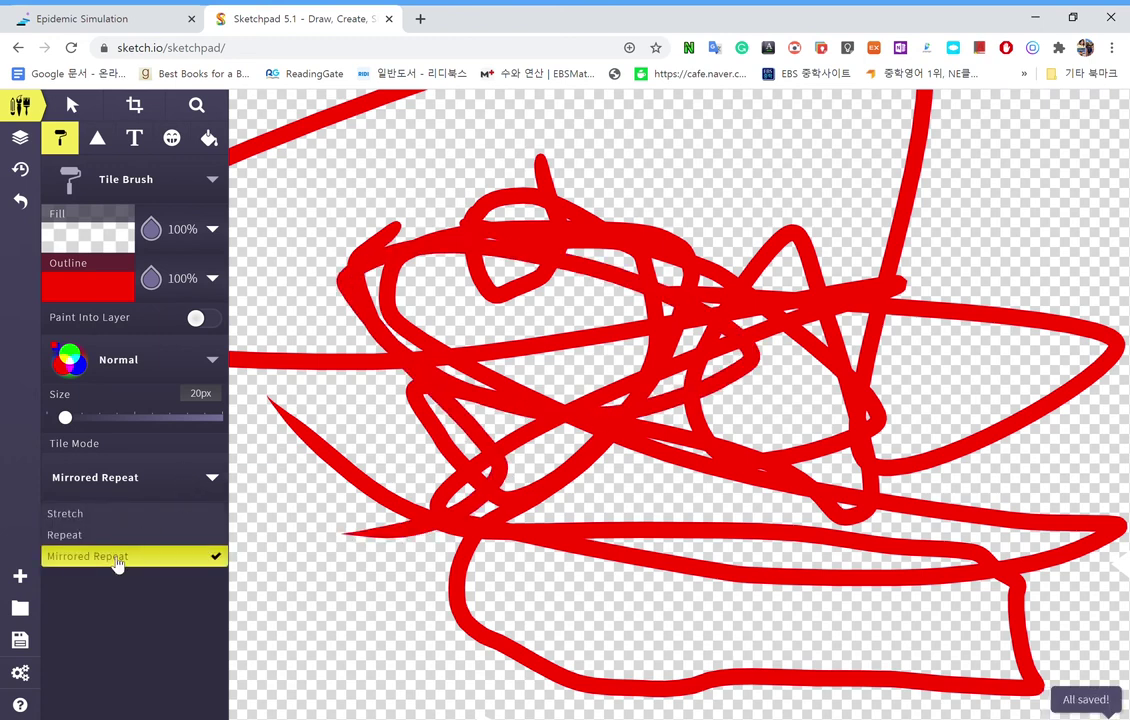
click(139, 535)
mouse_move(292, 285)
mouse_down()
mouse_move(324, 362)
mouse_move(288, 452)
mouse_move(280, 664)
mouse_move(528, 658)
mouse_move(196, 489)
mouse_move(598, 447)
mouse_move(1036, 350)
mouse_move(745, 430)
mouse_up()
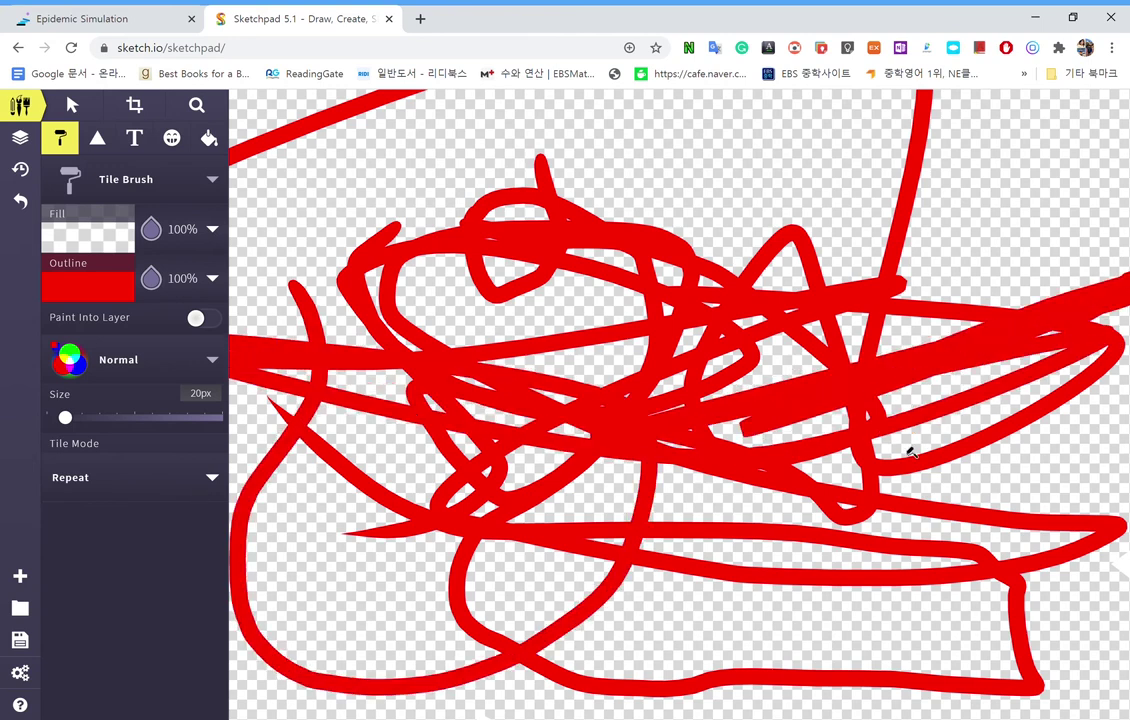
drag(910, 453, 1060, 333)
mouse_move(1016, 242)
mouse_down()
mouse_move(925, 273)
mouse_move(643, 291)
mouse_move(725, 145)
mouse_up()
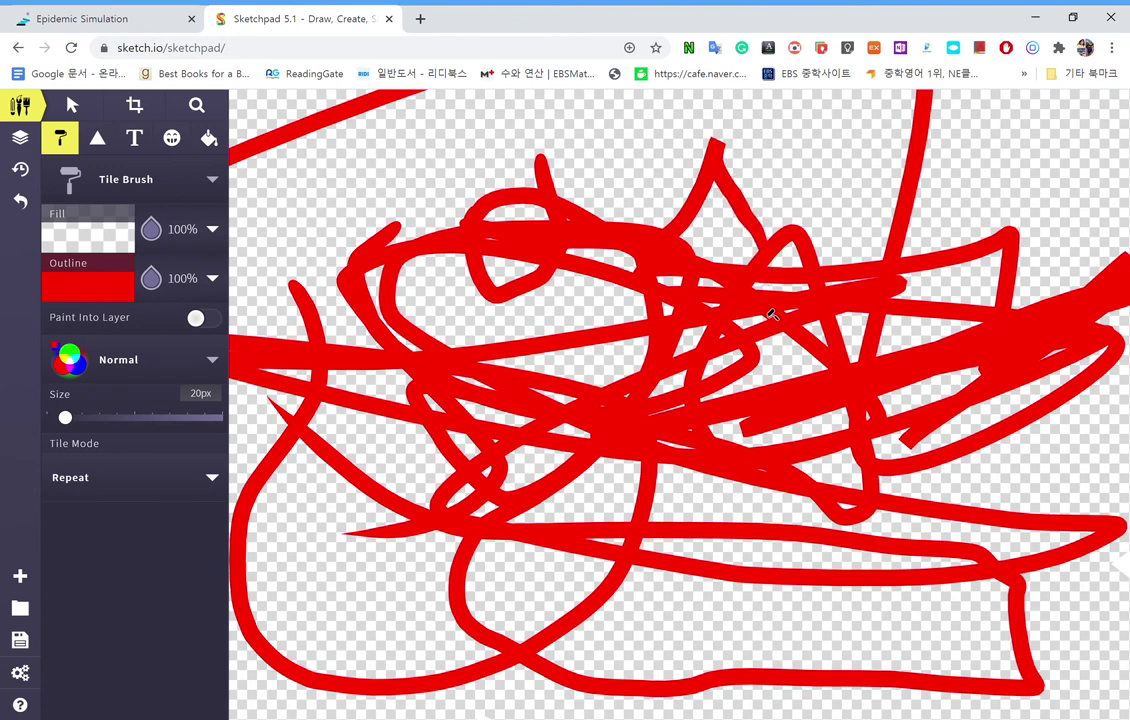
mouse_move(822, 226)
mouse_down()
mouse_move(1082, 184)
mouse_move(757, 525)
mouse_move(944, 297)
mouse_up()
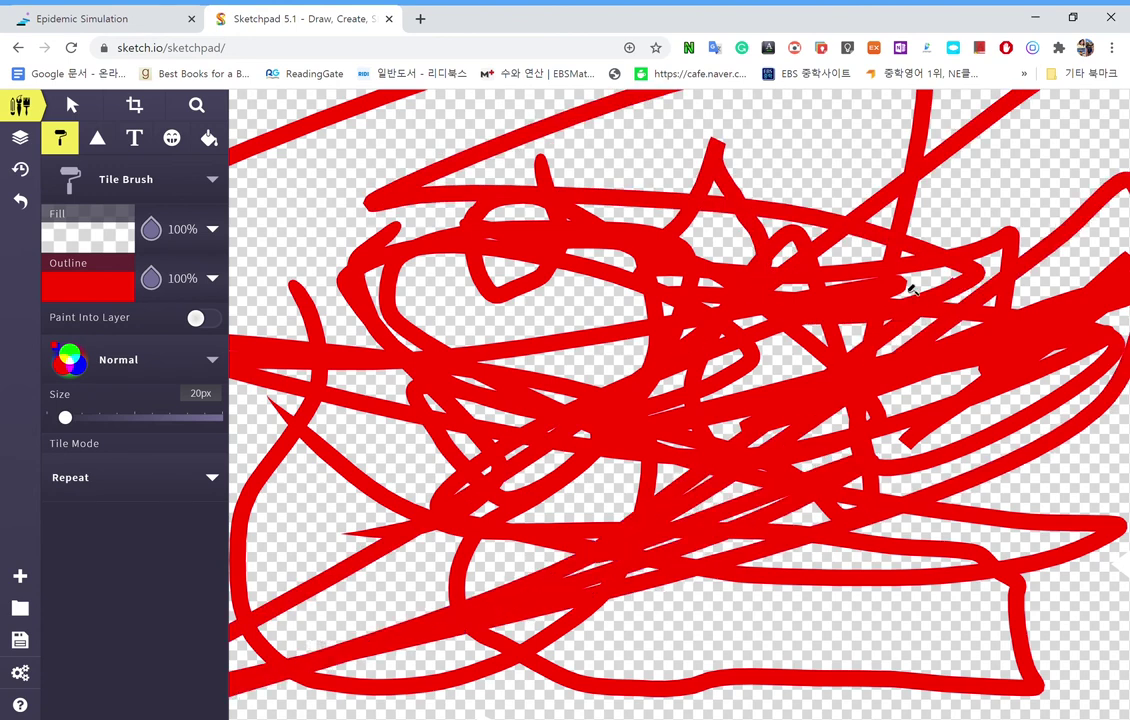
Erase all the red scribbles from the canvas with the 250 px Eraser
click(165, 190)
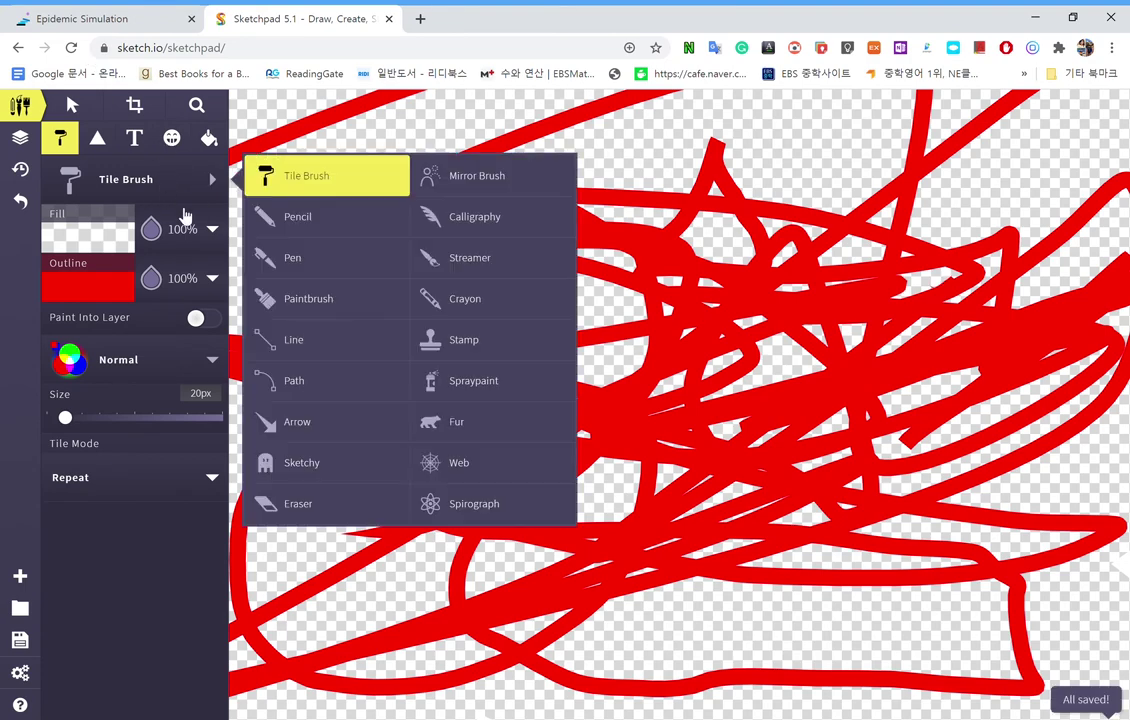
click(366, 508)
click(704, 396)
mouse_move(951, 345)
mouse_down()
mouse_move(890, 384)
mouse_move(764, 520)
mouse_move(815, 456)
mouse_move(890, 523)
mouse_move(749, 530)
mouse_move(918, 615)
mouse_move(994, 595)
mouse_move(1042, 298)
mouse_move(337, 414)
mouse_move(194, 477)
mouse_move(300, 140)
mouse_move(380, 175)
mouse_move(706, 164)
mouse_move(1000, 120)
mouse_up()
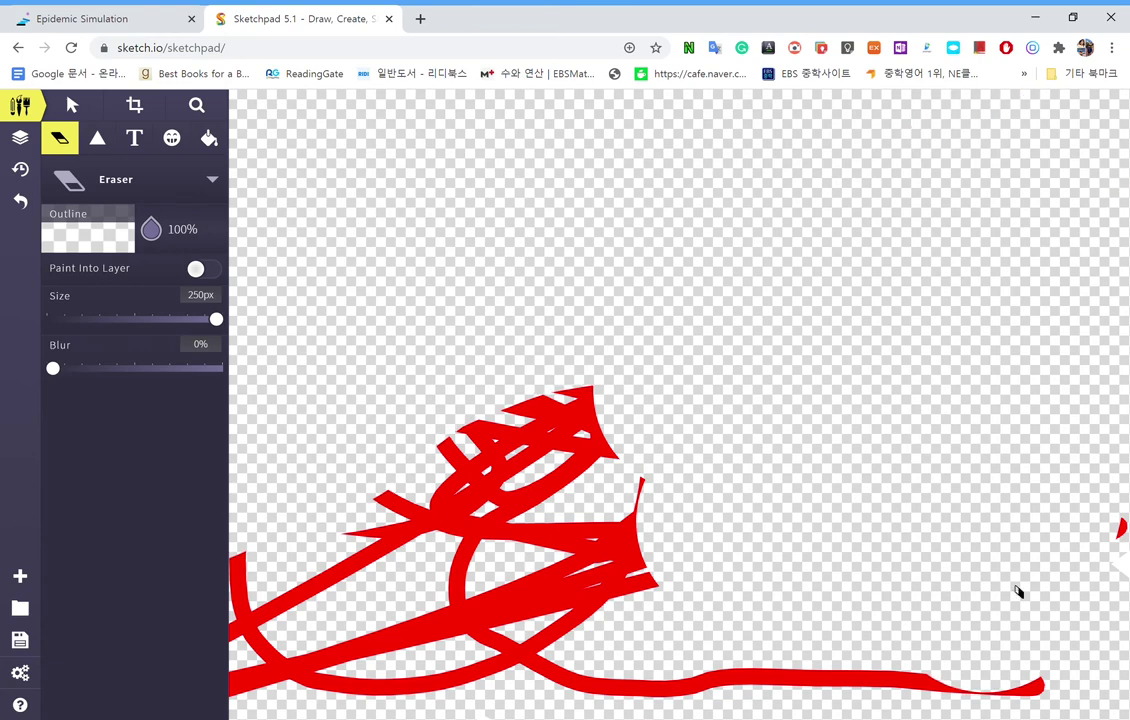
mouse_move(865, 473)
mouse_down()
mouse_move(868, 696)
mouse_move(617, 647)
mouse_up()
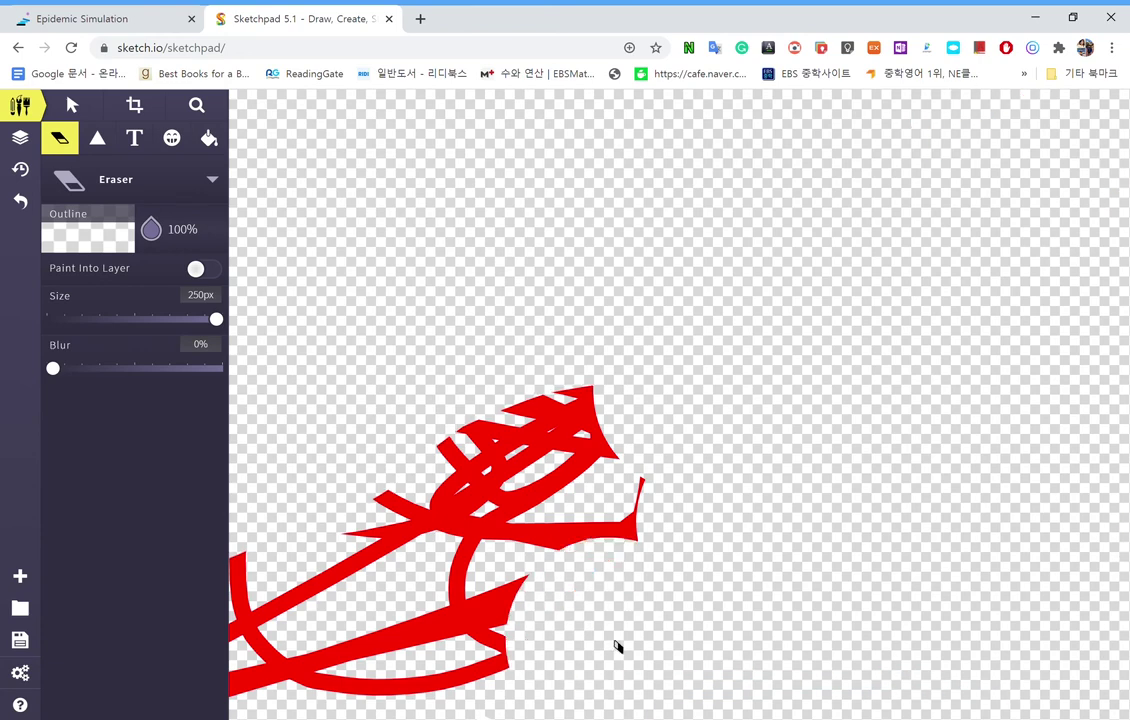
mouse_move(530, 618)
mouse_down()
mouse_move(440, 500)
mouse_move(621, 485)
mouse_up()
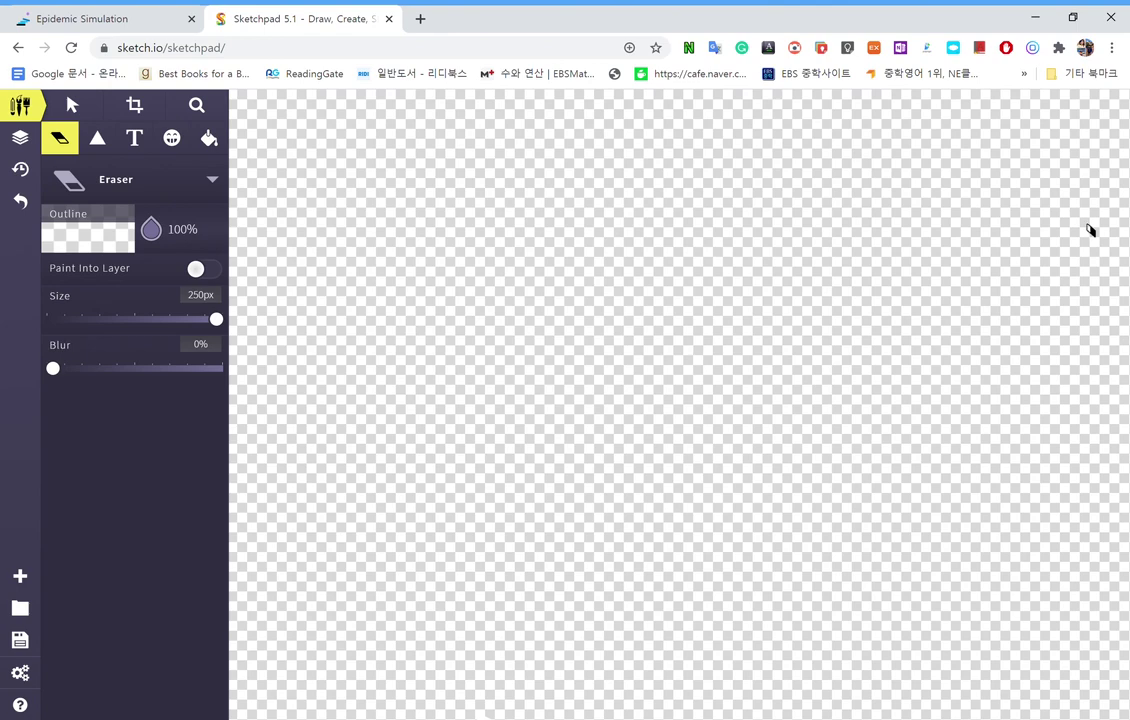
Draw a large ten-armed Spiral shape with 1.00 coils and 35% spread in the upper middle of the canvas
click(97, 138)
click(144, 175)
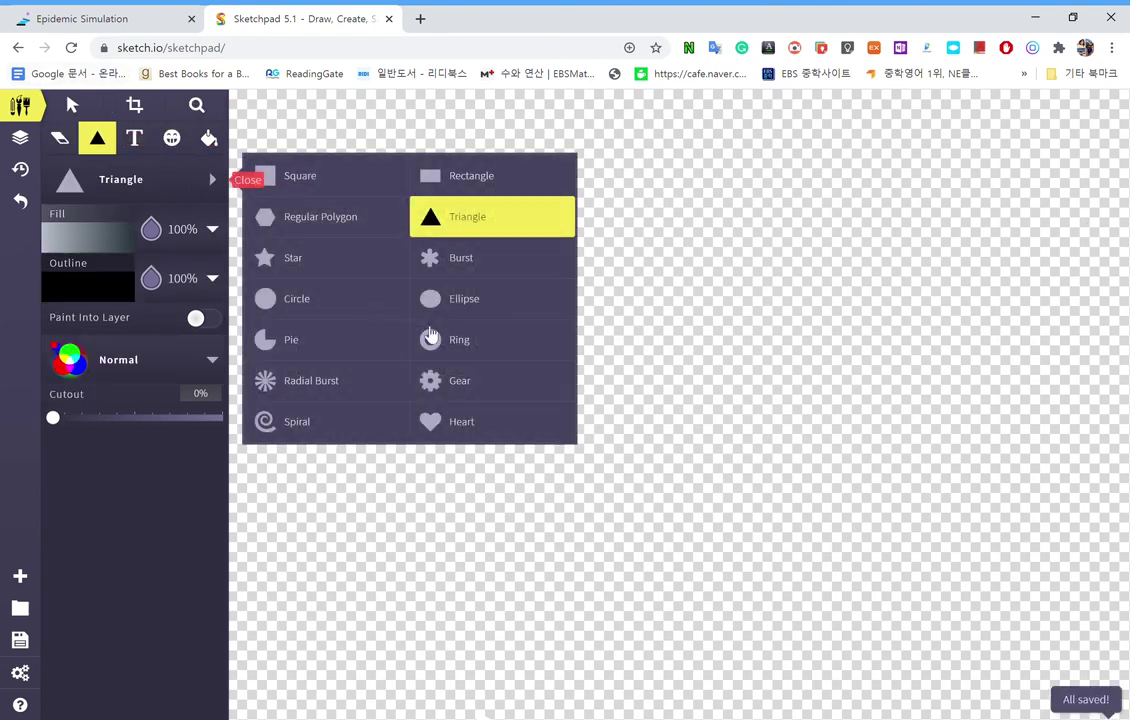
click(287, 423)
drag(552, 308, 140, 420)
drag(9, 447, 608, 463)
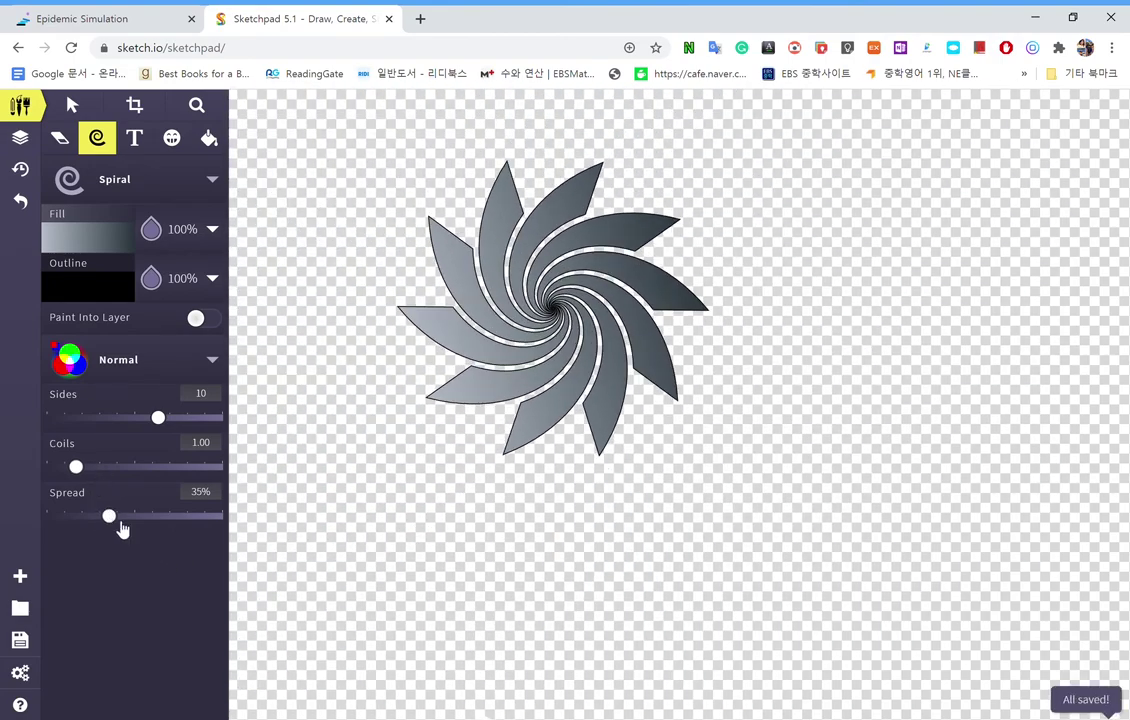
Set the spiral's spread to 100% and draw a second spiral below and to the right of the first
drag(109, 516, 231, 523)
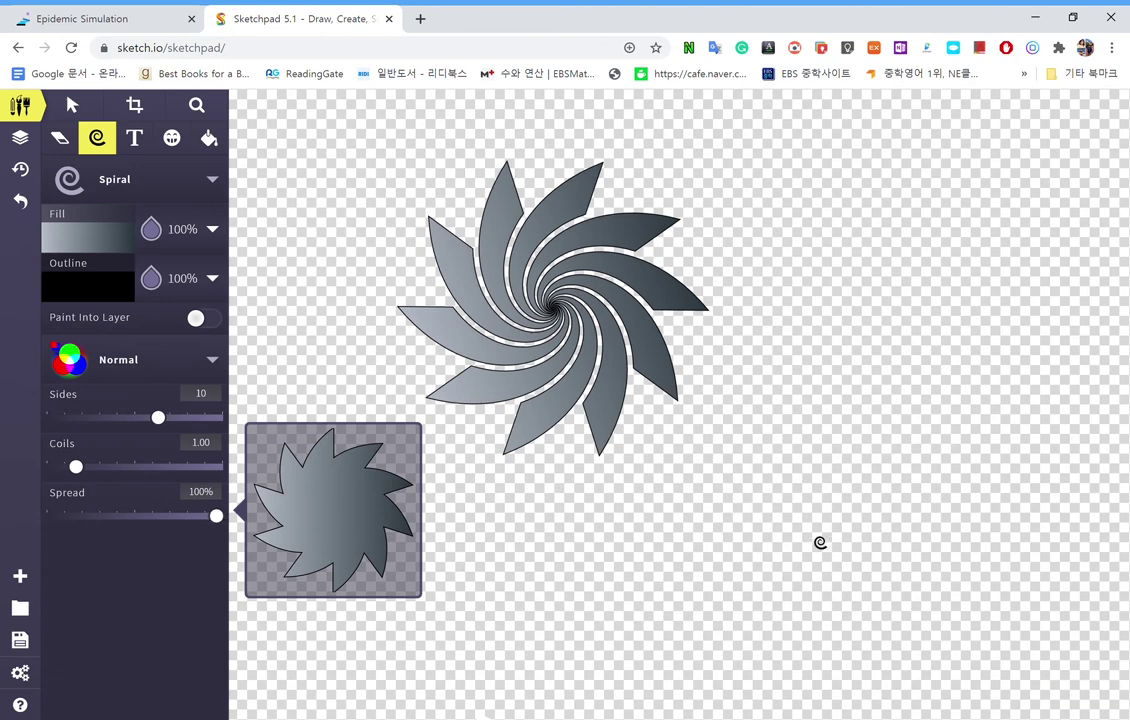
drag(813, 533, 936, 591)
Set the spiral tool to 35% spread, 0.66 coils and 15 sides, and draw a third spiral on the canvas
drag(143, 516, 12, 527)
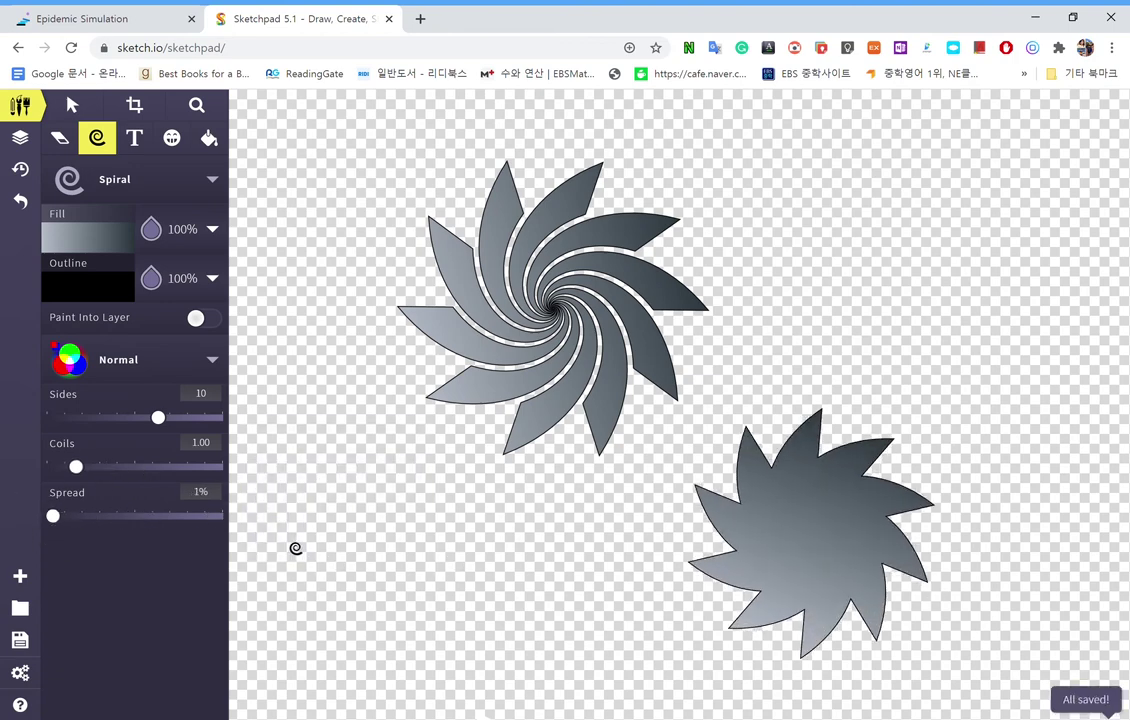
drag(85, 519, 113, 522)
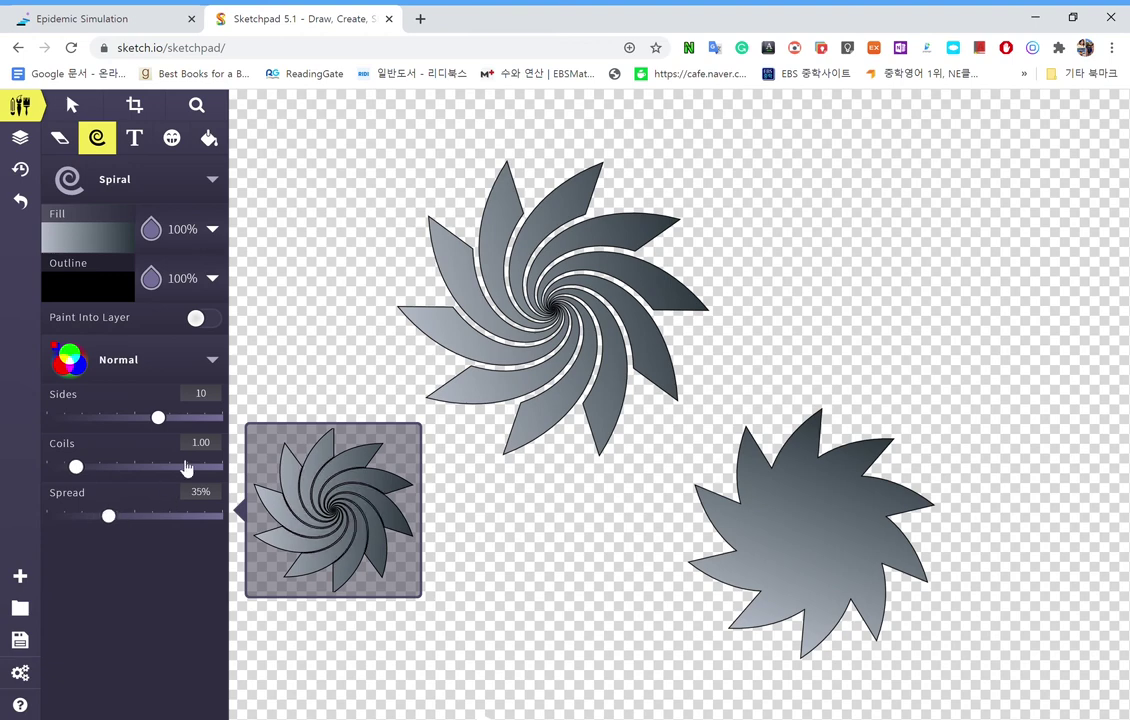
drag(139, 468, 78, 491)
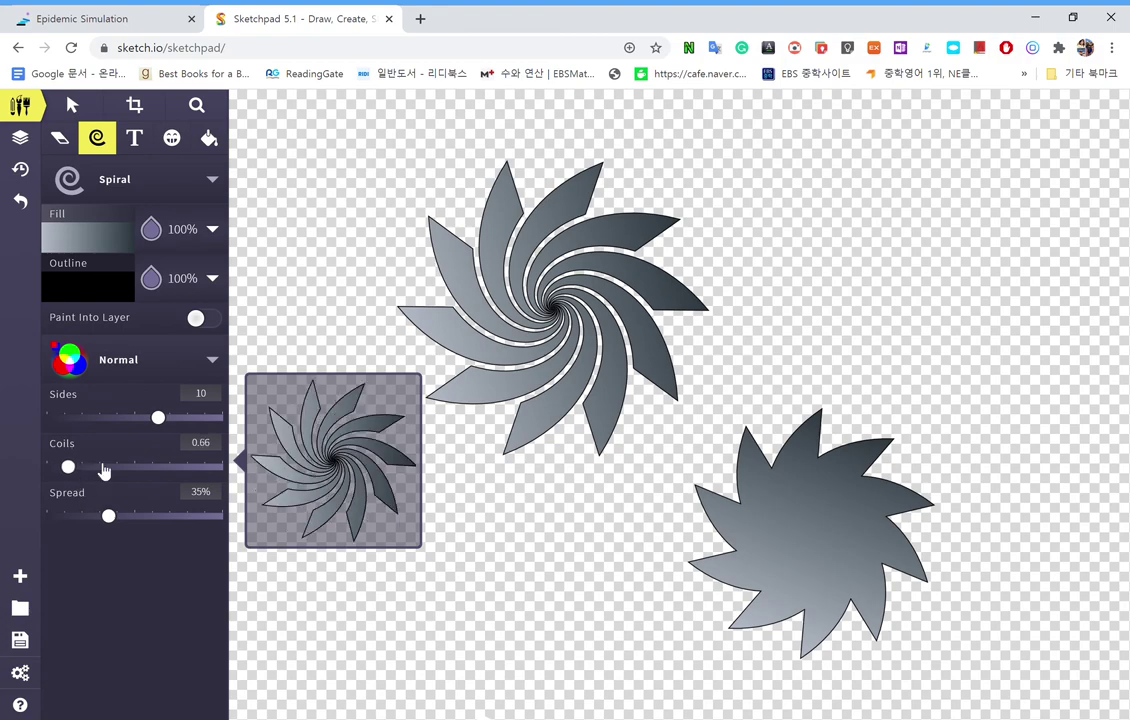
drag(158, 417, 216, 417)
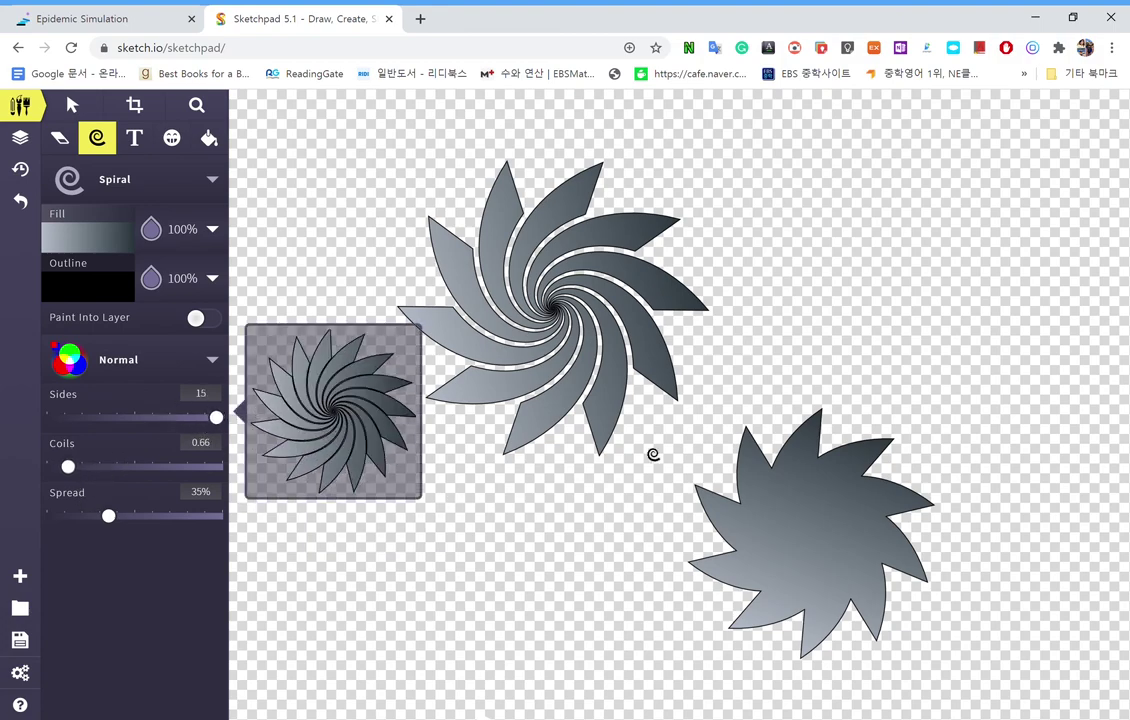
mouse_move(832, 295)
mouse_down()
mouse_move(883, 321)
mouse_move(300, 680)
mouse_move(860, 375)
mouse_move(908, 453)
mouse_move(790, 494)
mouse_move(734, 386)
mouse_move(946, 419)
mouse_move(1019, 64)
mouse_move(777, 13)
mouse_move(7, 50)
mouse_move(2, 120)
mouse_move(953, 429)
mouse_move(870, 340)
mouse_move(968, 335)
mouse_move(799, 393)
mouse_up()
Erase all the spirals from the canvas with the 250 px Eraser
click(60, 137)
mouse_move(552, 196)
mouse_down()
mouse_move(474, 474)
mouse_move(624, 433)
mouse_move(920, 497)
mouse_move(872, 554)
mouse_move(865, 457)
mouse_move(926, 361)
mouse_move(933, 220)
mouse_move(445, 197)
mouse_move(480, 318)
mouse_up()
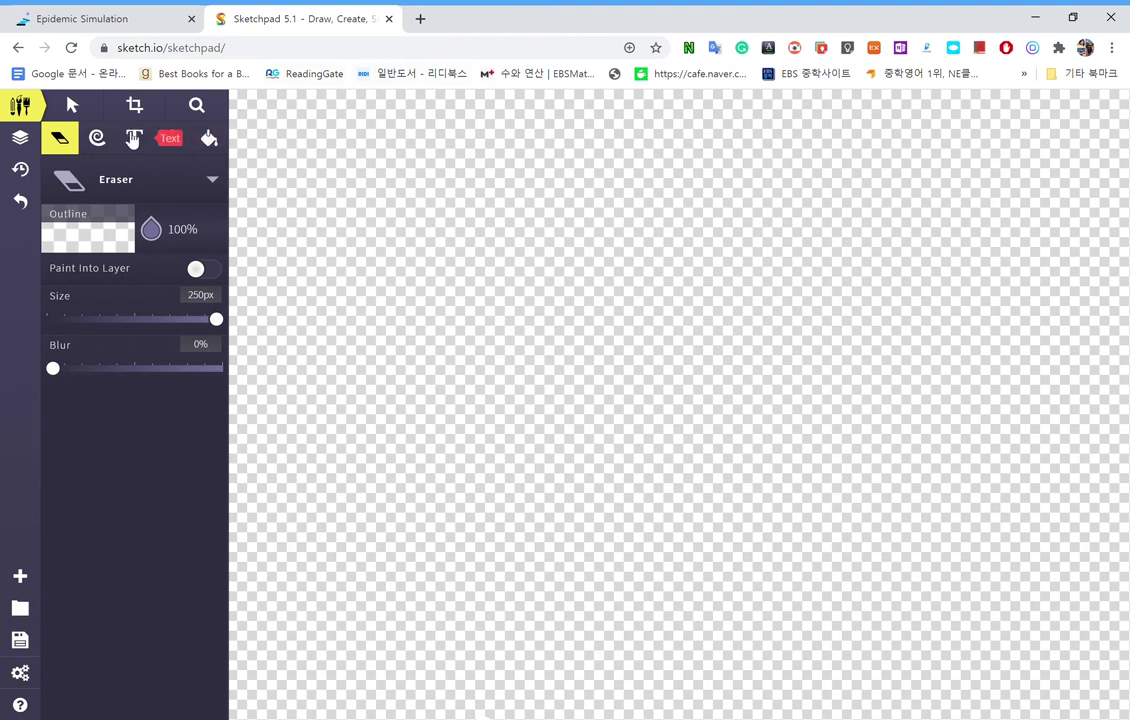
Place a large Cartoon cow clipart in the upper middle of the canvas
click(133, 138)
click(172, 140)
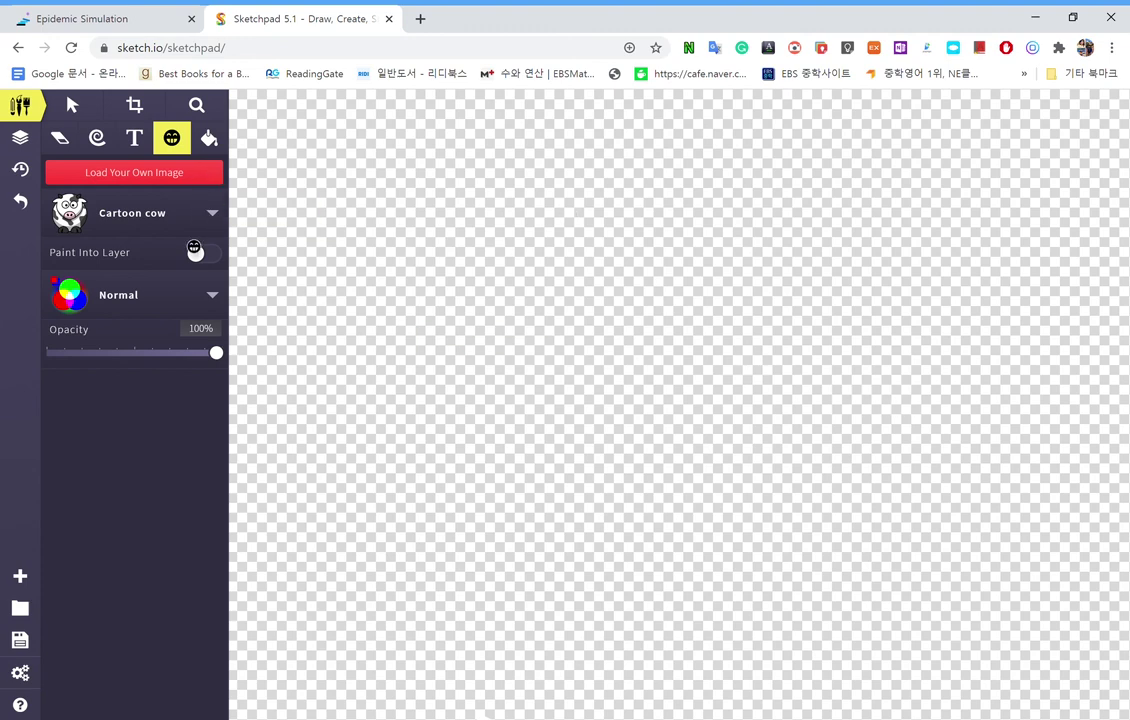
drag(560, 228, 490, 455)
Browse the clipart library and search it for "bat"
click(150, 200)
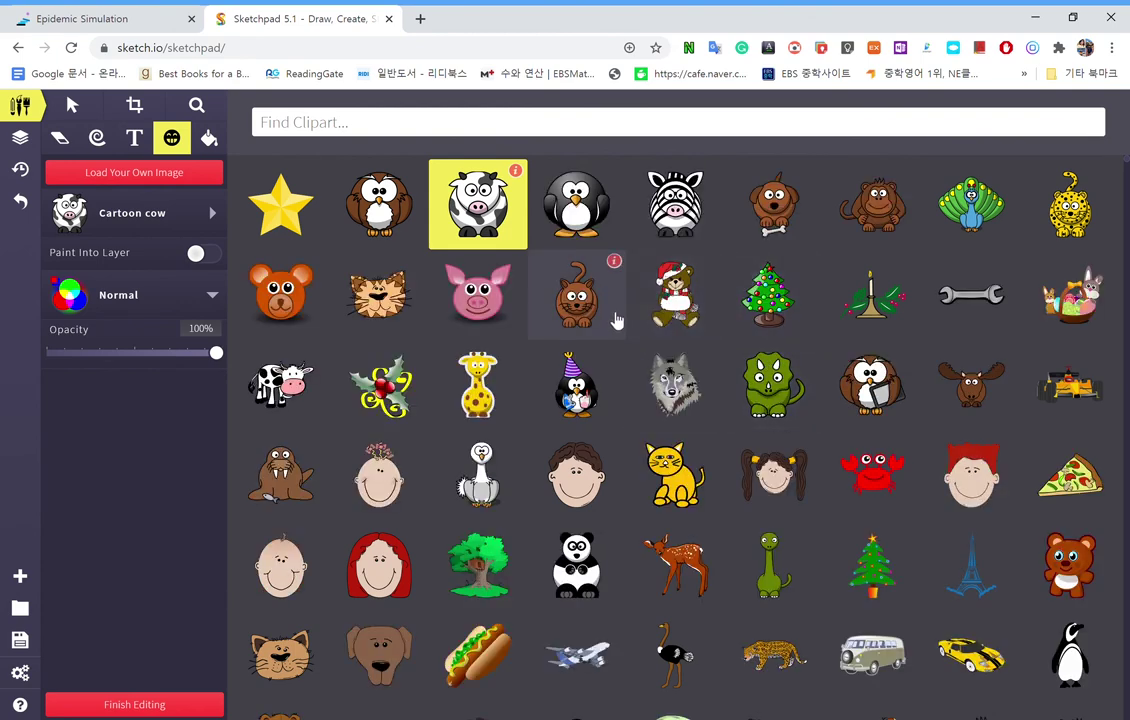
scroll(612, 313, down, 4)
scroll(630, 318, down, 2)
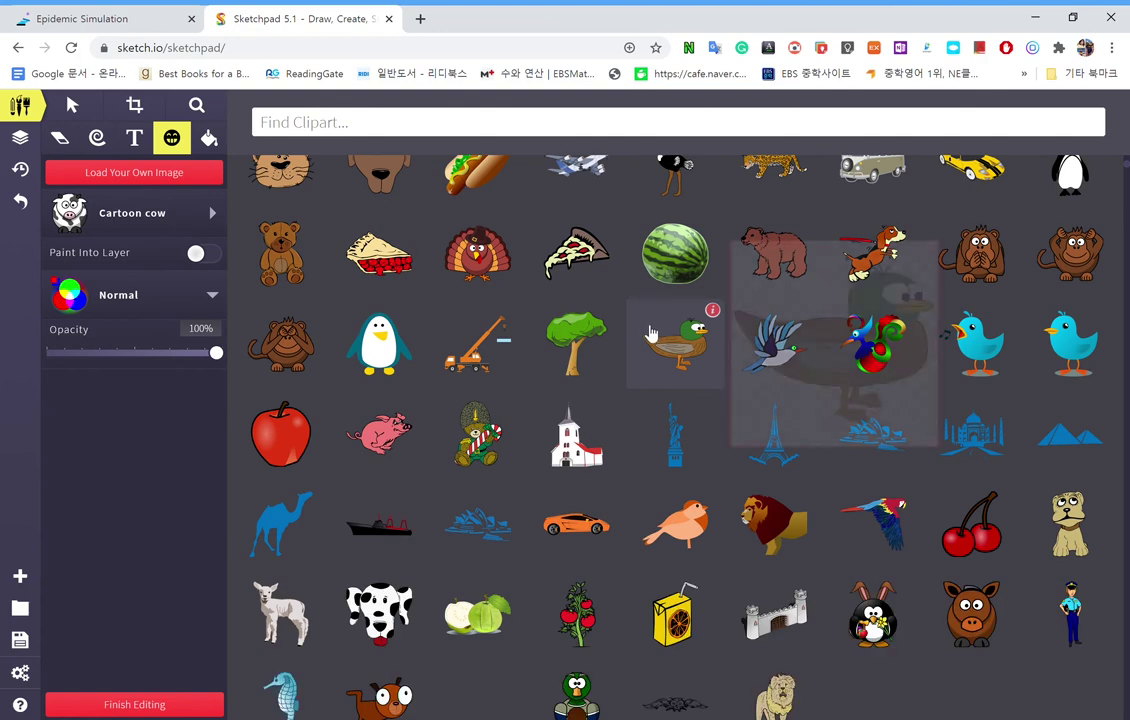
scroll(665, 360, down, 1)
scroll(672, 395, down, 3)
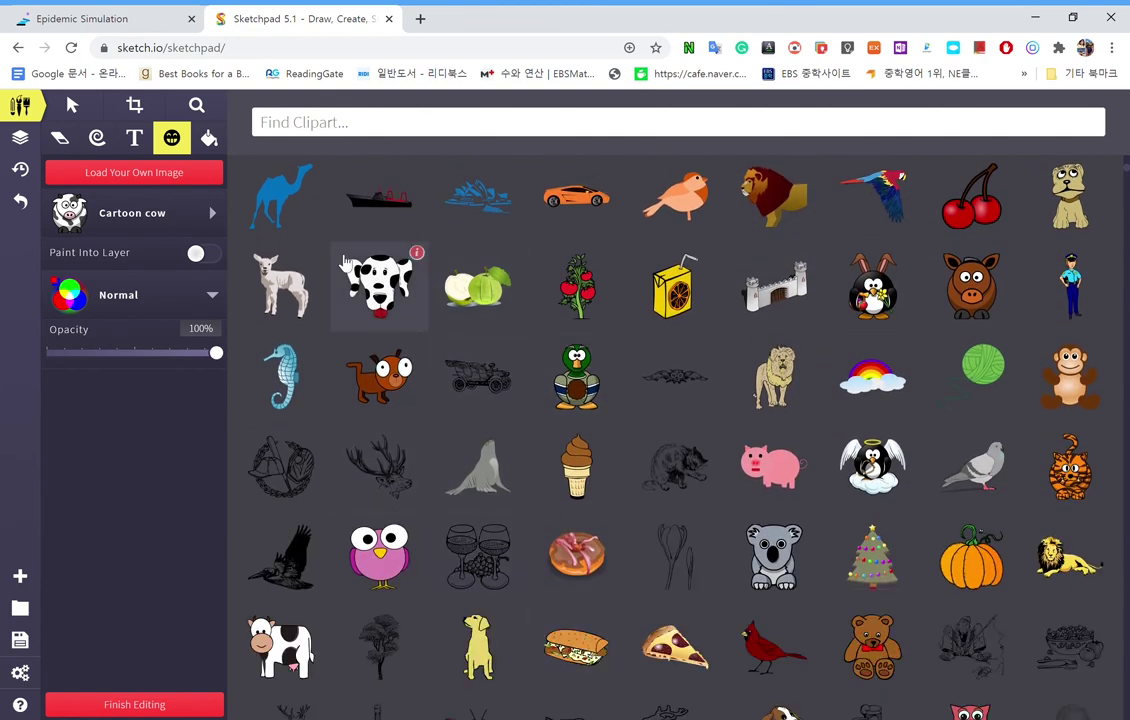
click(484, 131)
mouse_move(508, 183)
text(bat)
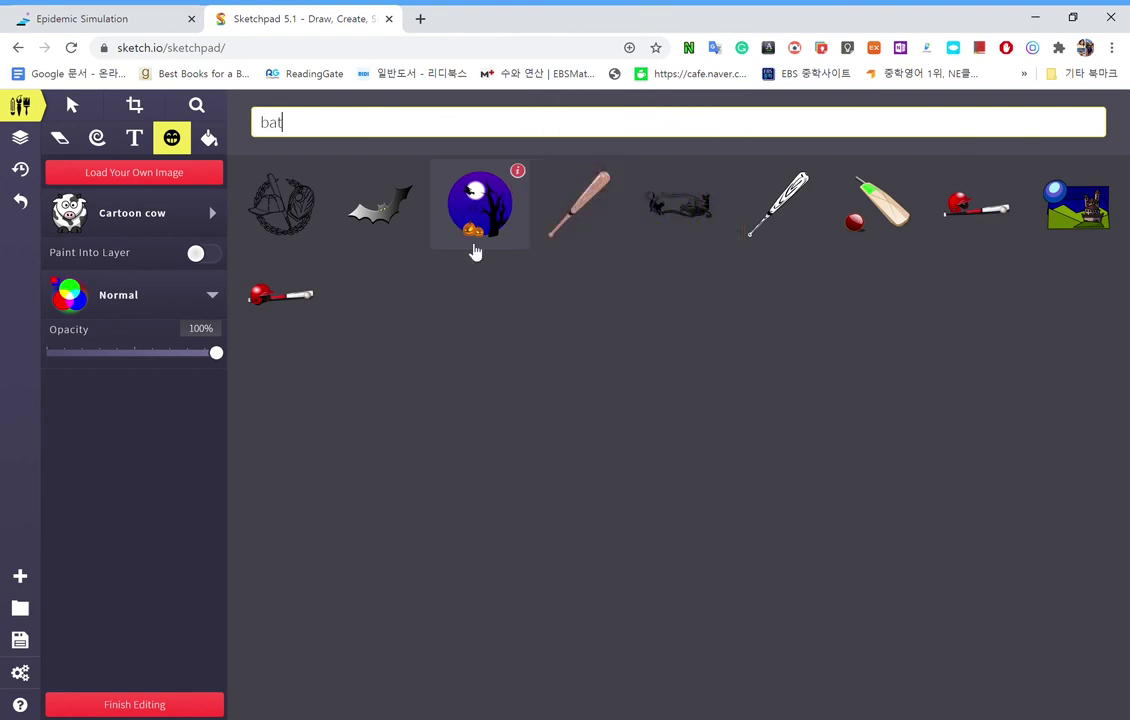
Choose the flying bat graphic and place a large bat over the cow's lower part and a small tilted one beneath it
click(418, 246)
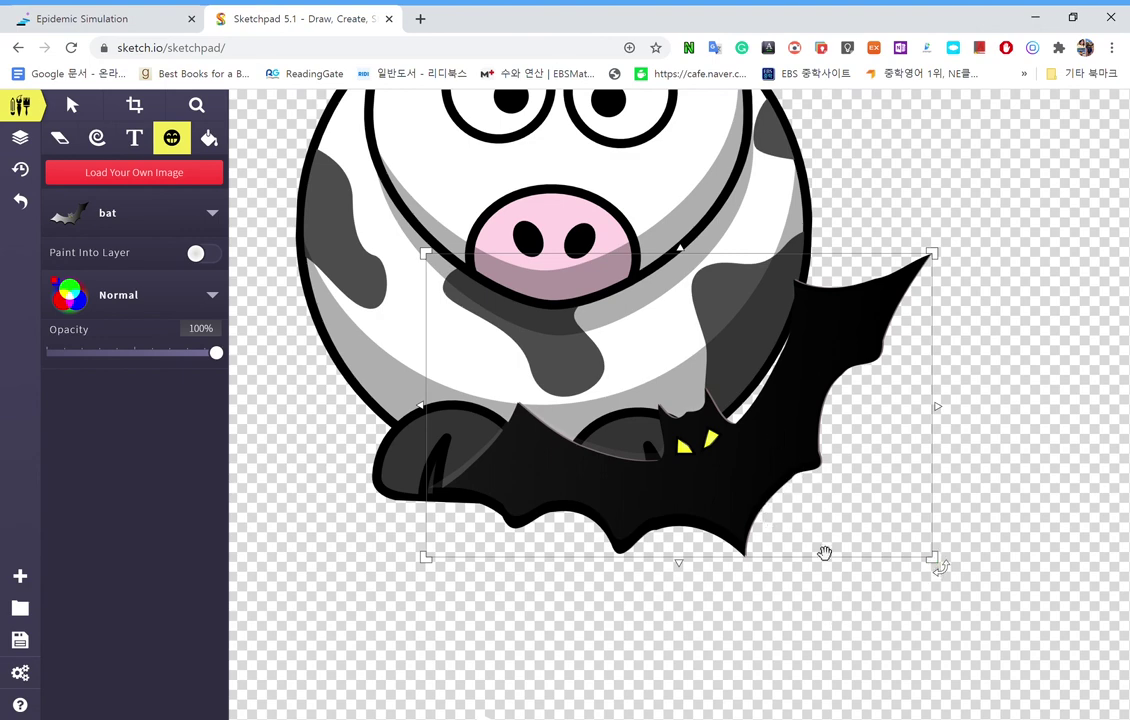
drag(703, 638, 703, 680)
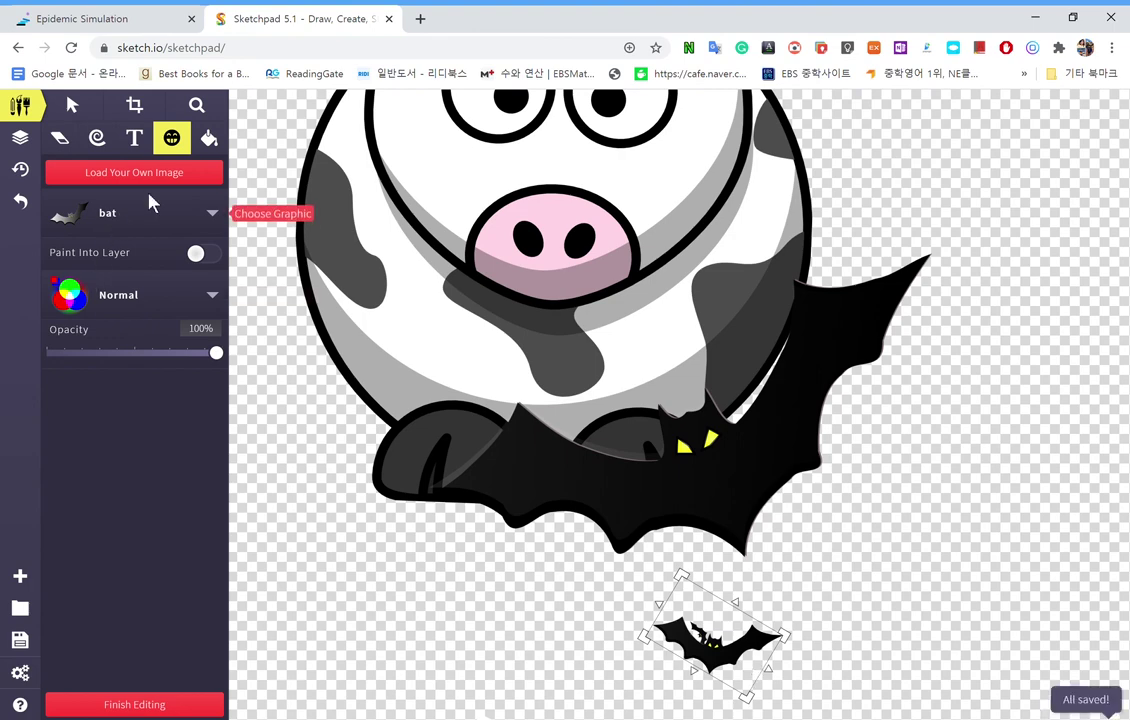
Erase the cow and both bats from the canvas with the 250 px Eraser
click(60, 137)
mouse_move(720, 476)
mouse_down()
mouse_move(228, 590)
mouse_move(12, 590)
mouse_move(745, 420)
mouse_move(557, 326)
mouse_move(255, 404)
mouse_move(35, 152)
mouse_up()
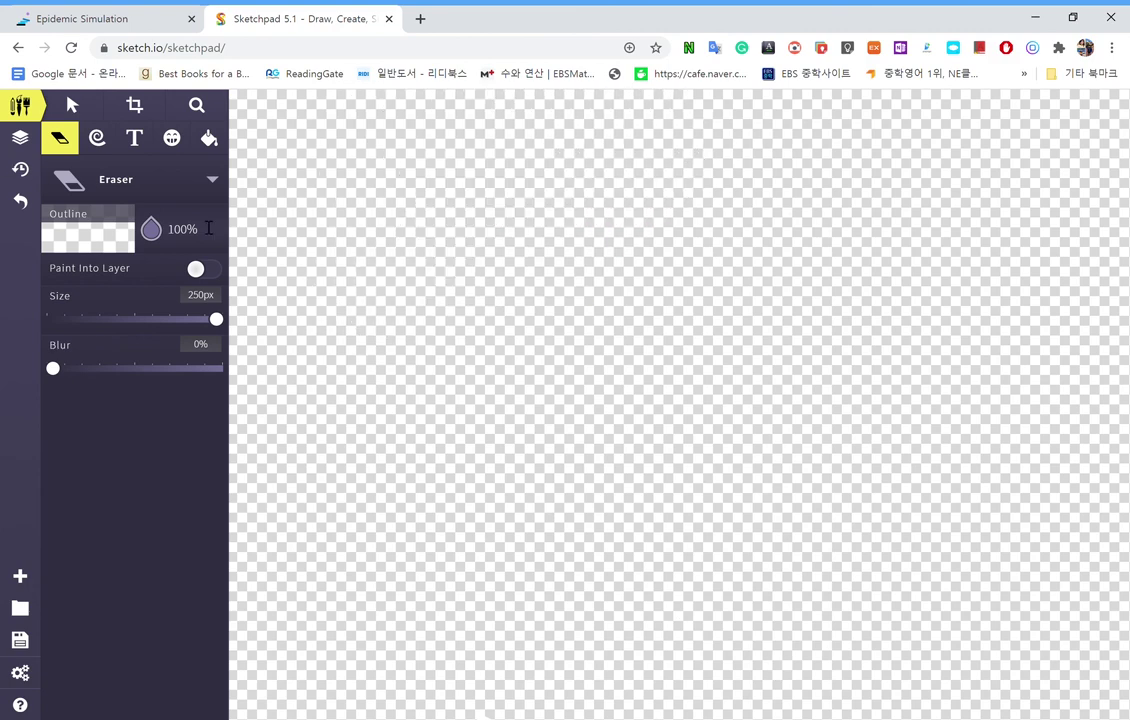